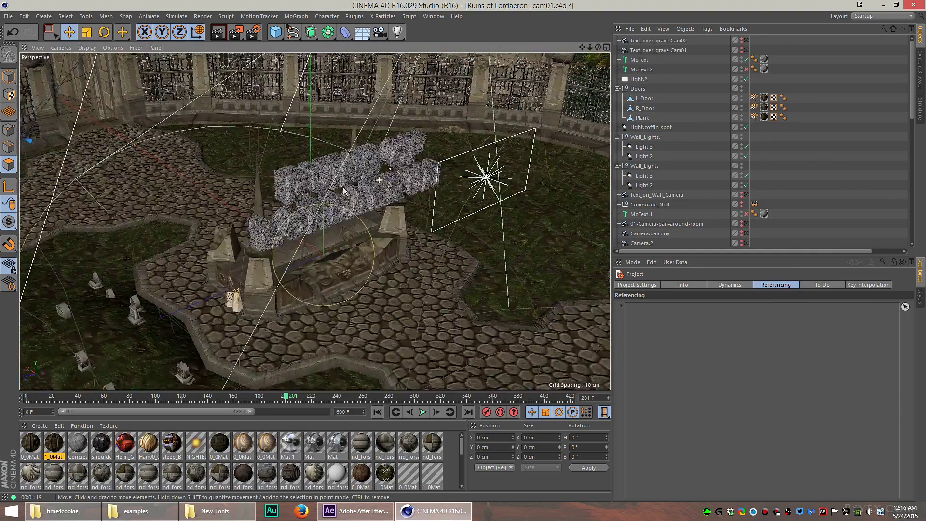
# - Select the Light.2 area light beside the grave text and examine its placement from several angles
pyautogui.keyDown('alt'); pyautogui.moveTo(343, 187); pyautogui.dragTo(239, 195); pyautogui.keyUp('alt')
pyautogui.keyDown('alt'); pyautogui.moveTo(371, 163); pyautogui.dragTo(410, 160, button='right'); pyautogui.keyUp('alt')
pyautogui.click(639, 80)
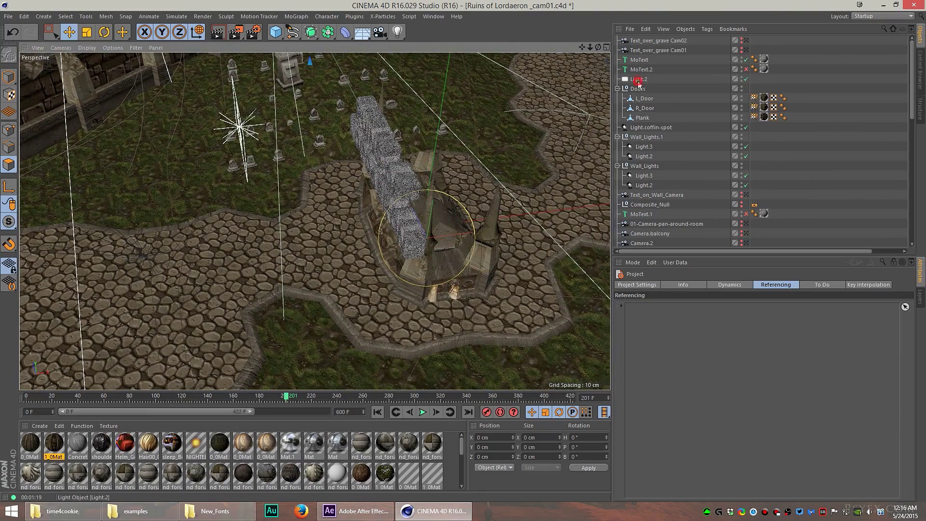
pyautogui.keyDown('alt'); pyautogui.moveTo(318, 143); pyautogui.dragTo(358, 110); pyautogui.keyUp('alt')
pyautogui.keyDown('alt'); pyautogui.moveTo(377, 159); pyautogui.dragTo(401, 153, button='right'); pyautogui.keyUp('alt')
pyautogui.moveTo(401, 154)
pyautogui.keyDown('alt'); pyautogui.mouseDown()
pyautogui.moveTo(386, 159)
pyautogui.moveTo(399, 167)
pyautogui.mouseUp(); pyautogui.keyUp('alt')
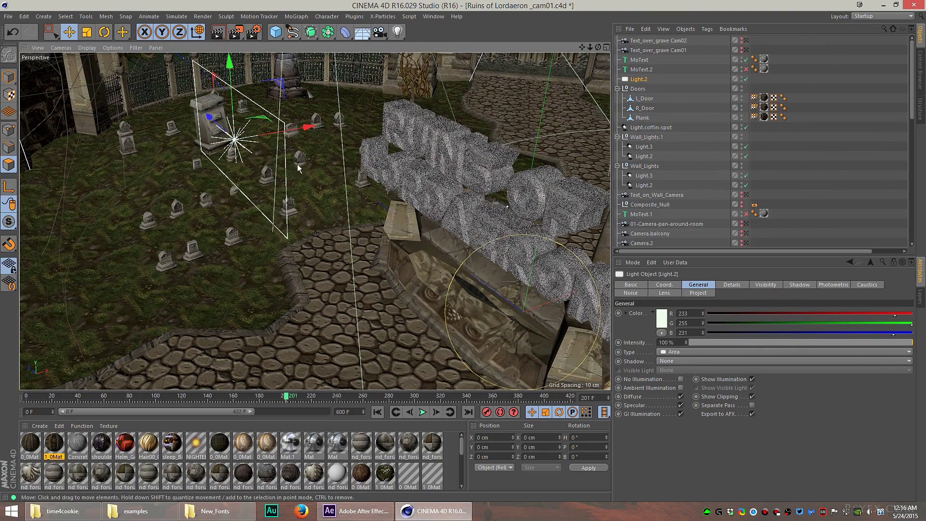
pyautogui.keyDown('alt'); pyautogui.moveTo(360, 184); pyautogui.dragTo(376, 181); pyautogui.keyUp('alt')
pyautogui.keyDown('alt'); pyautogui.moveTo(501, 186); pyautogui.dragTo(533, 170); pyautogui.keyUp('alt')
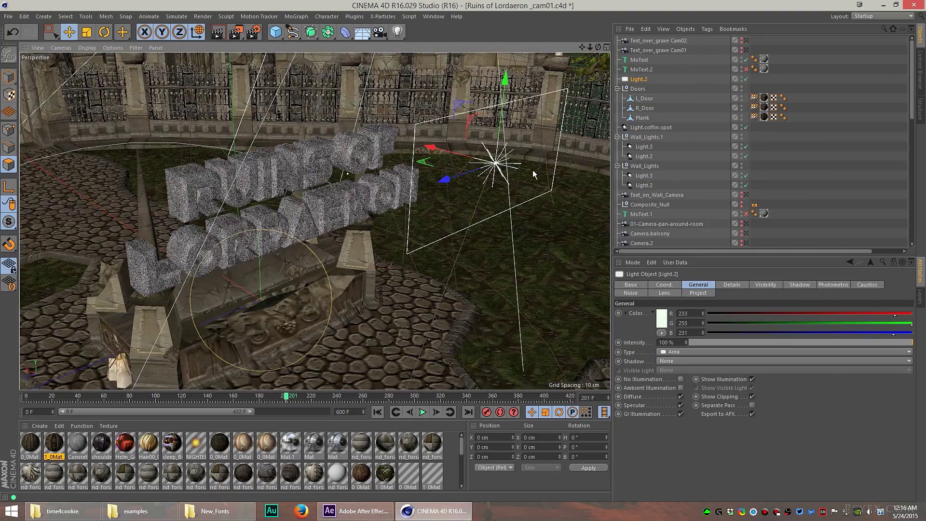
# - Examine the objects in the project include list of the Light.2 area light
pyautogui.click(701, 294)
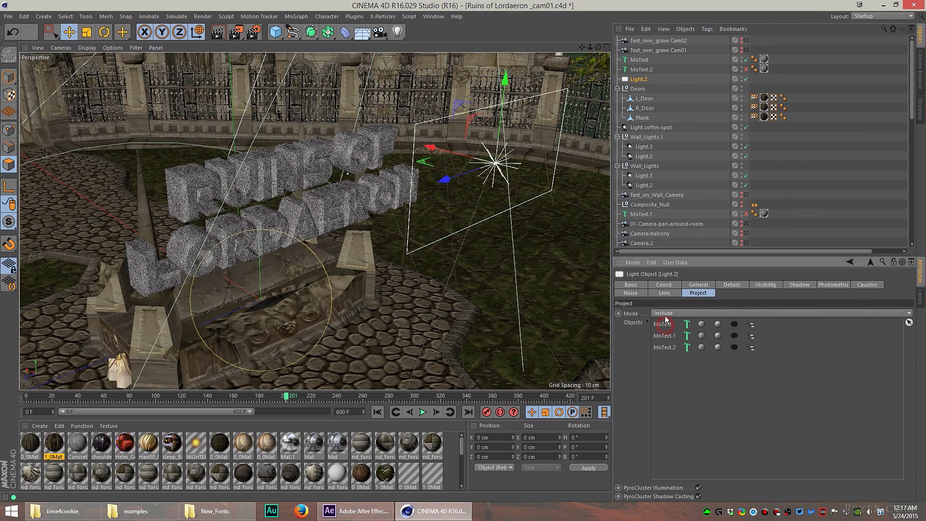
pyautogui.click(663, 335)
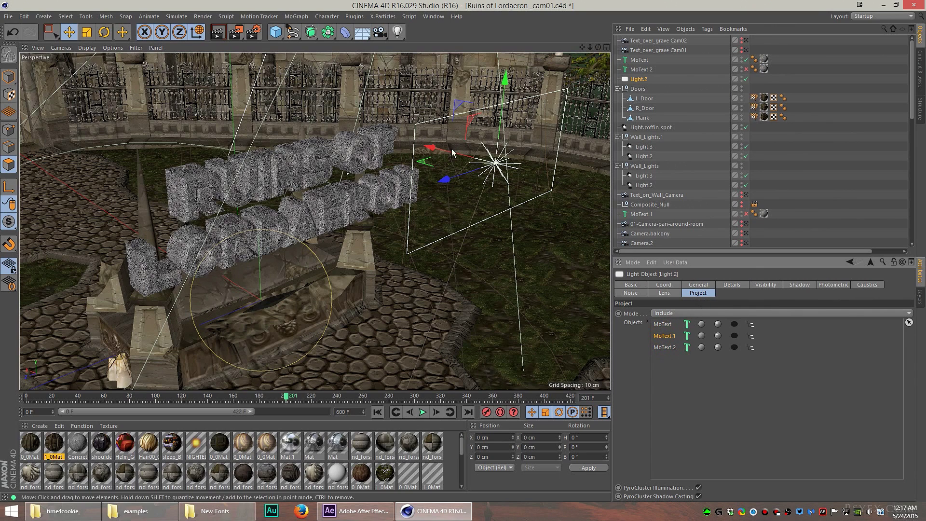
pyautogui.click(660, 332)
# - Select the Light.1 area light and examine its colour settings and its position above the courtyard
pyautogui.scroll(-5, 348, 184)
pyautogui.keyDown('alt'); pyautogui.moveTo(335, 180); pyautogui.dragTo(88, 141); pyautogui.keyUp('alt')
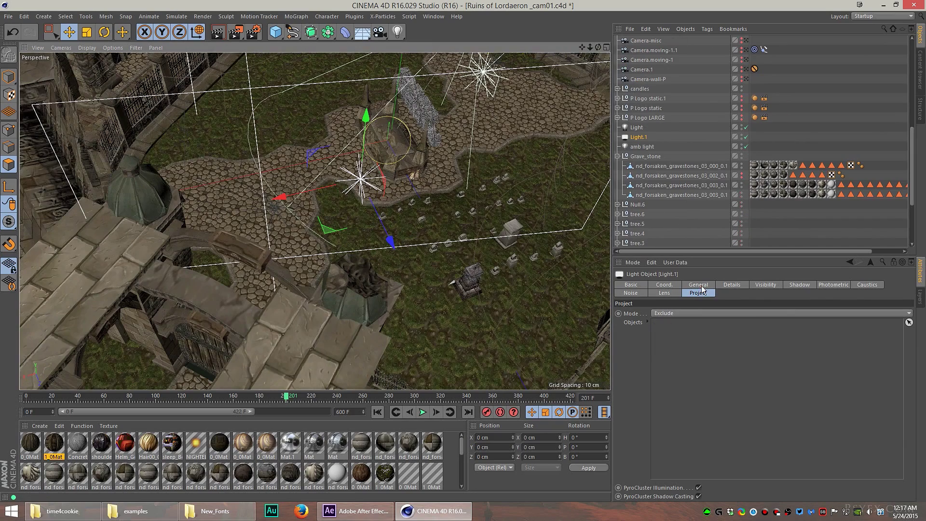
pyautogui.click(700, 285)
pyautogui.click(664, 320)
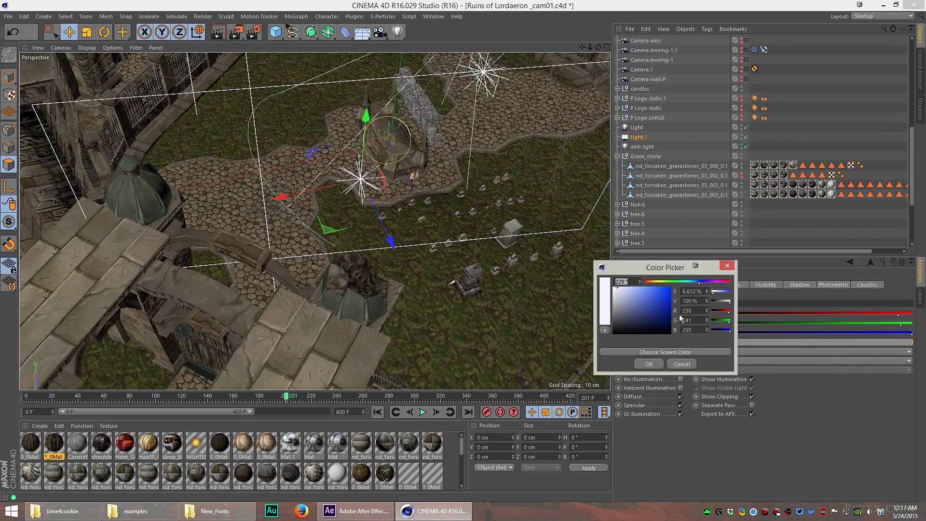
pyautogui.click(681, 366)
pyautogui.keyDown('alt'); pyautogui.moveTo(390, 175); pyautogui.dragTo(407, 176, button='right'); pyautogui.keyUp('alt')
pyautogui.moveTo(404, 177)
pyautogui.keyDown('alt'); pyautogui.mouseDown()
pyautogui.moveTo(418, 165)
pyautogui.moveTo(394, 179)
pyautogui.mouseUp(); pyautogui.keyUp('alt')
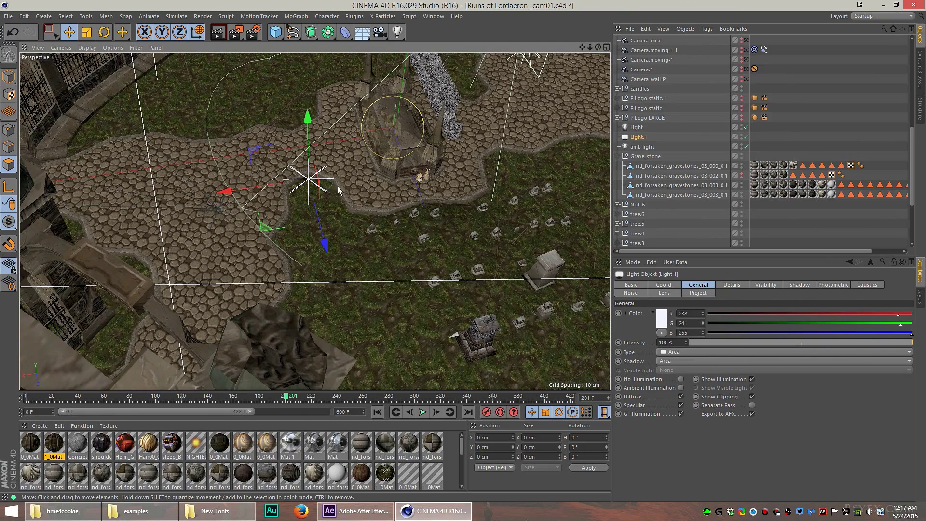
pyautogui.keyDown('alt'); pyautogui.moveTo(337, 186); pyautogui.dragTo(382, 227); pyautogui.keyUp('alt')
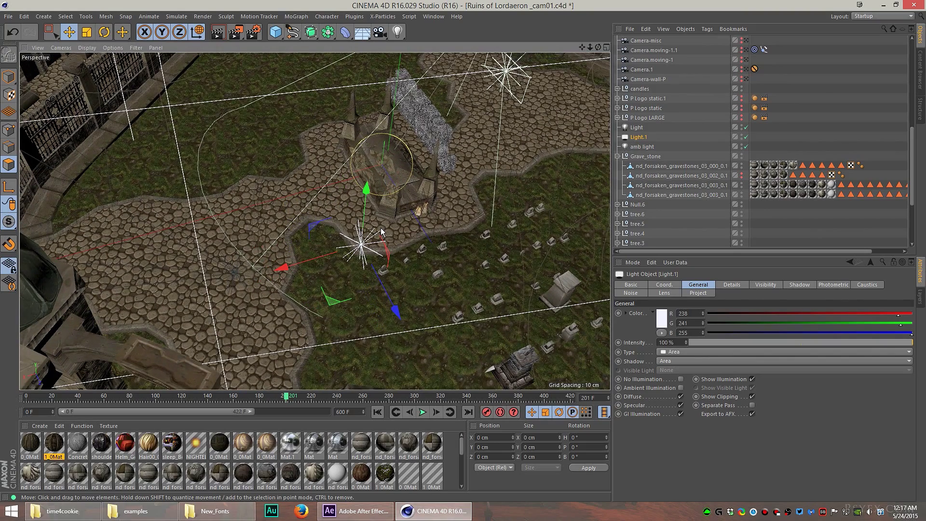
pyautogui.keyDown('alt'); pyautogui.moveTo(378, 224); pyautogui.dragTo(345, 230); pyautogui.keyUp('alt')
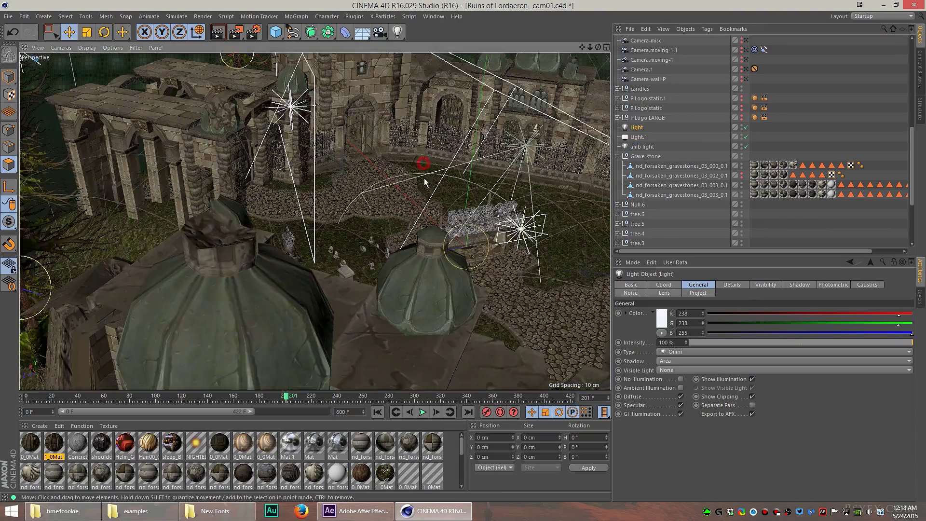
# - Examine the position of the omni Light and the other lights relative to the courtyard and the grave text
pyautogui.scroll(-5, 424, 178)
pyautogui.keyDown('alt'); pyautogui.moveTo(431, 180); pyautogui.dragTo(588, 288); pyautogui.keyUp('alt')
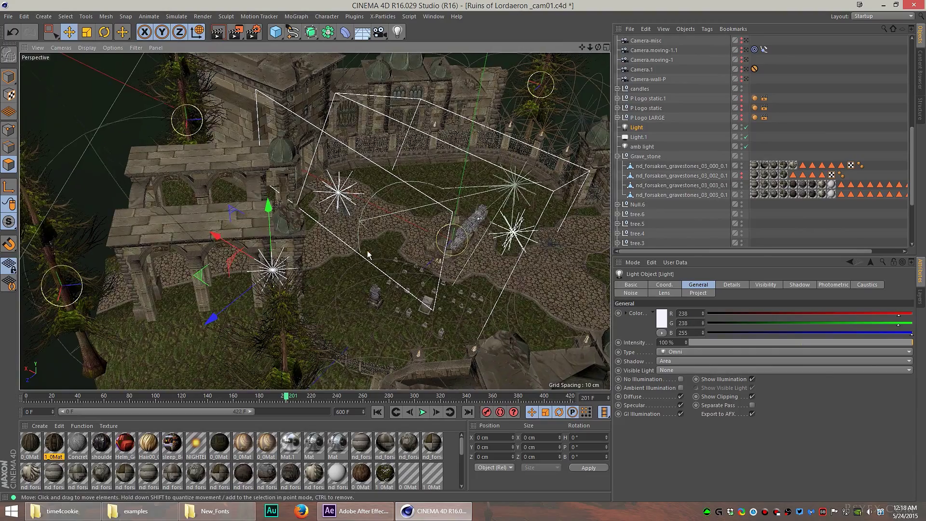
pyautogui.moveTo(368, 254)
pyautogui.keyDown('alt'); pyautogui.mouseDown()
pyautogui.moveTo(387, 248)
pyautogui.moveTo(360, 254)
pyautogui.moveTo(378, 250)
pyautogui.mouseUp(); pyautogui.keyUp('alt')
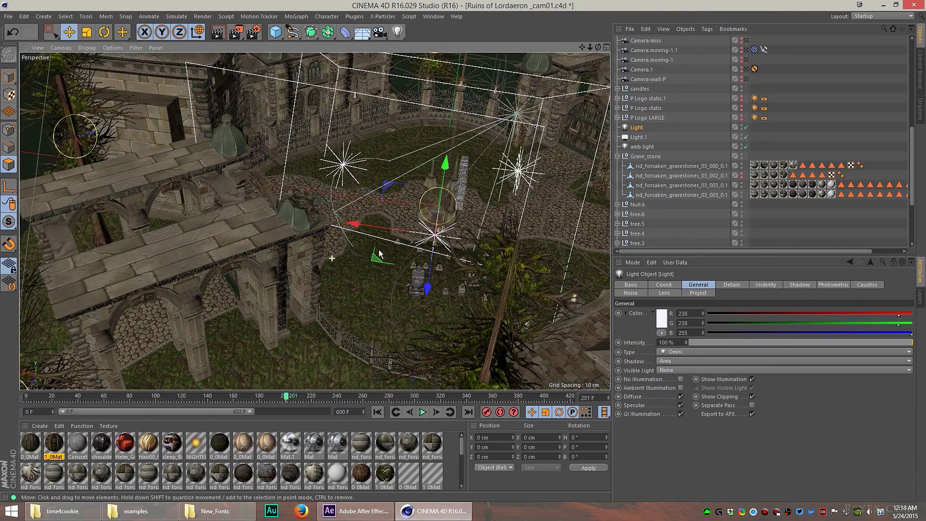
pyautogui.keyDown('alt'); pyautogui.moveTo(473, 220); pyautogui.dragTo(637, 332); pyautogui.keyUp('alt')
pyautogui.keyDown('alt'); pyautogui.moveTo(479, 164); pyautogui.dragTo(438, 178); pyautogui.keyUp('alt')
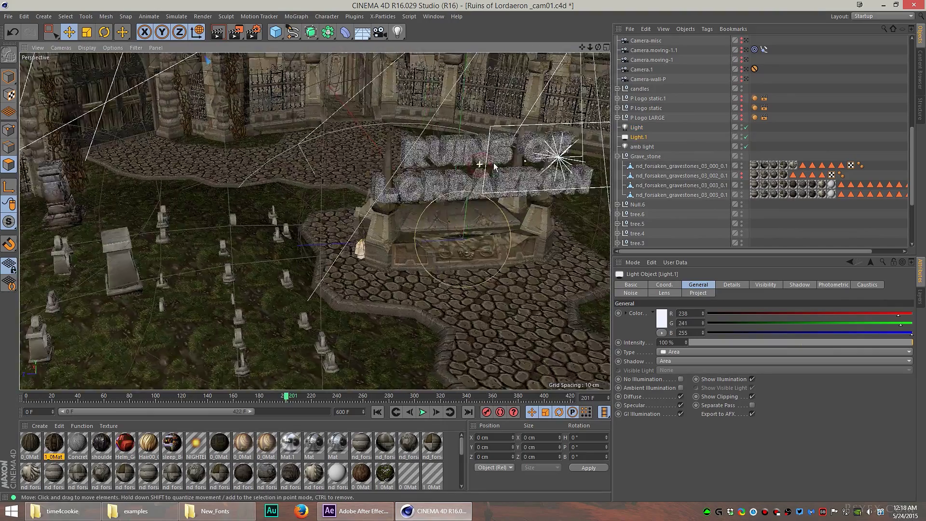
pyautogui.scroll(3, 432, 192)
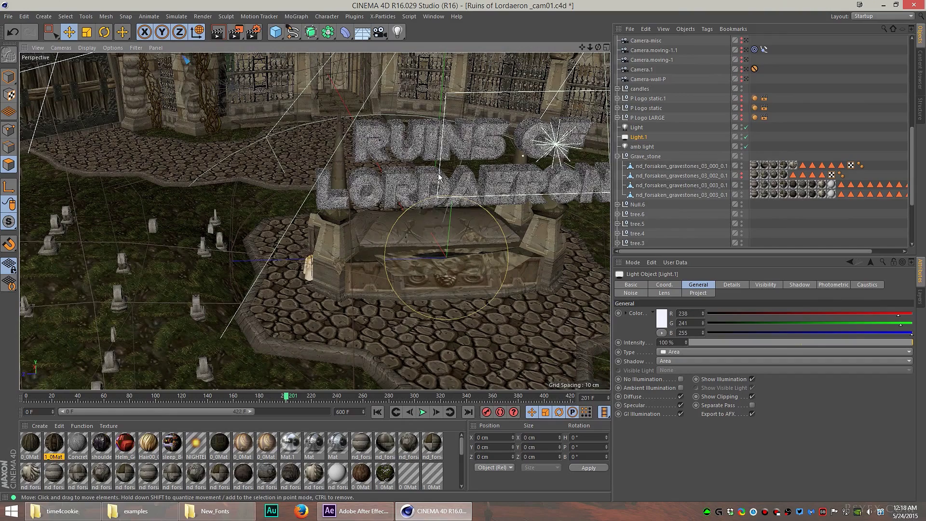
# - Select the amb light and examine its general settings and its placement at the grave
pyautogui.click(640, 147)
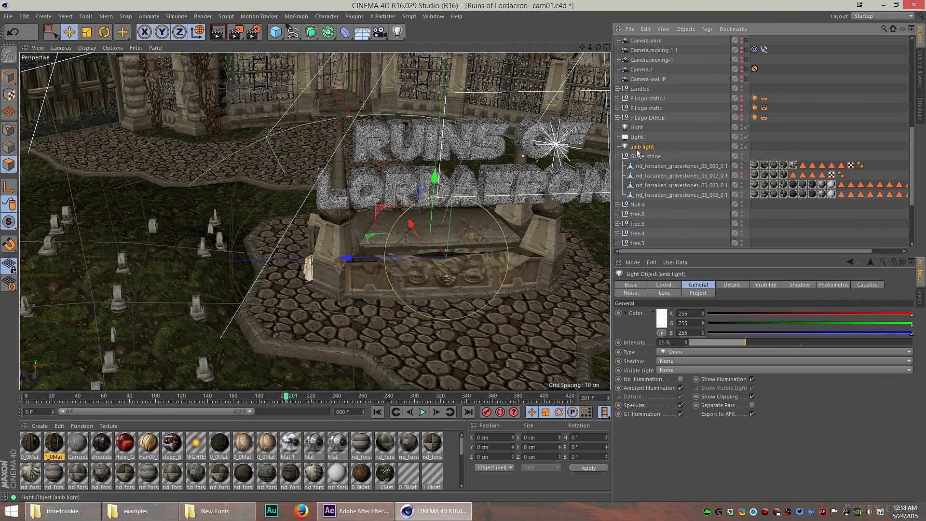
pyautogui.scroll(4, 487, 260)
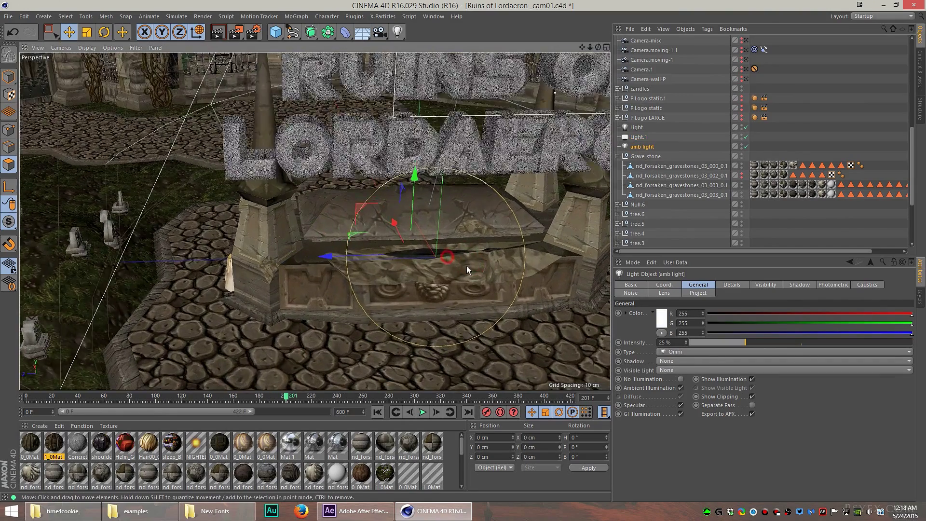
pyautogui.keyDown('alt'); pyautogui.moveTo(447, 256); pyautogui.dragTo(471, 257); pyautogui.keyUp('alt')
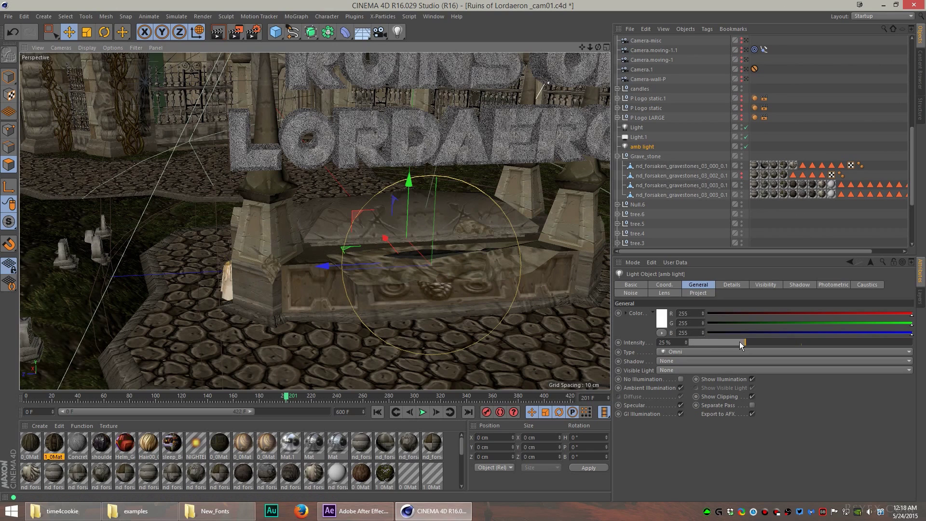
# - Render a viewport preview of the grave text seen from behind, facing the gate
pyautogui.keyDown('alt'); pyautogui.moveTo(444, 283); pyautogui.dragTo(367, 207); pyautogui.keyUp('alt')
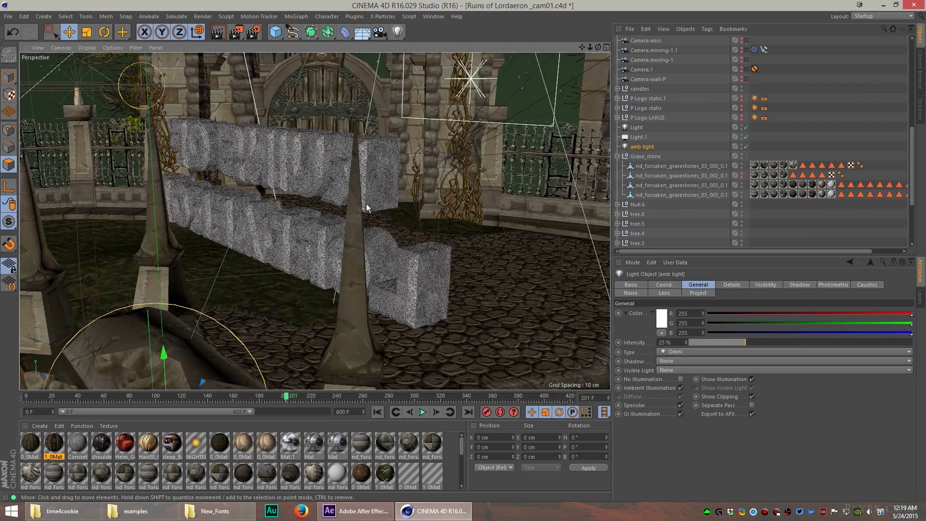
pyautogui.hotkey('ctrl', 'r')
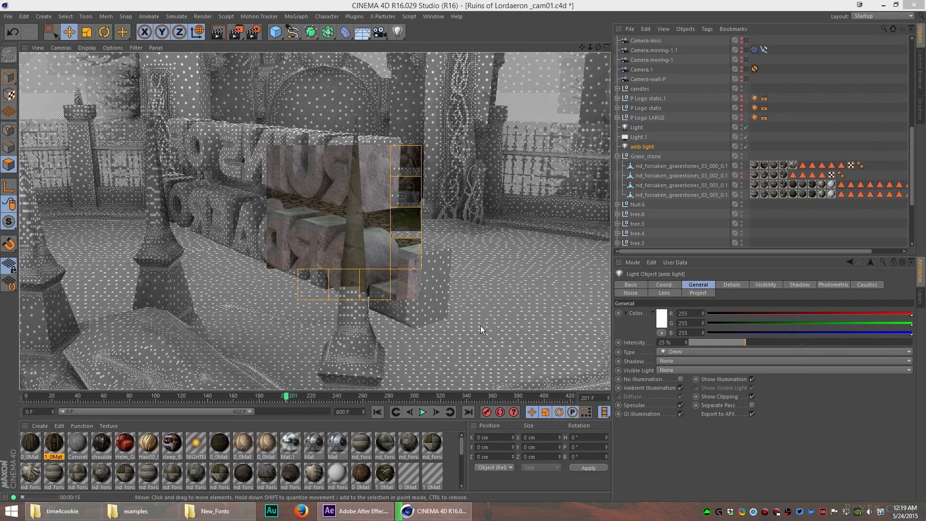
pyautogui.click(380, 286)
# - Examine the candles beside the grave, and inspect the Light.2 omni light under candle 0_0.12
pyautogui.keyDown('alt'); pyautogui.moveTo(397, 285); pyautogui.dragTo(352, 292, button='right'); pyautogui.keyUp('alt')
pyautogui.keyDown('alt'); pyautogui.moveTo(352, 293); pyautogui.dragTo(345, 211, button='middle'); pyautogui.keyUp('alt')
pyautogui.keyDown('alt'); pyautogui.moveTo(350, 286); pyautogui.dragTo(370, 300, button='right'); pyautogui.keyUp('alt')
pyautogui.keyDown('alt'); pyautogui.moveTo(366, 304); pyautogui.dragTo(320, 297); pyautogui.keyUp('alt')
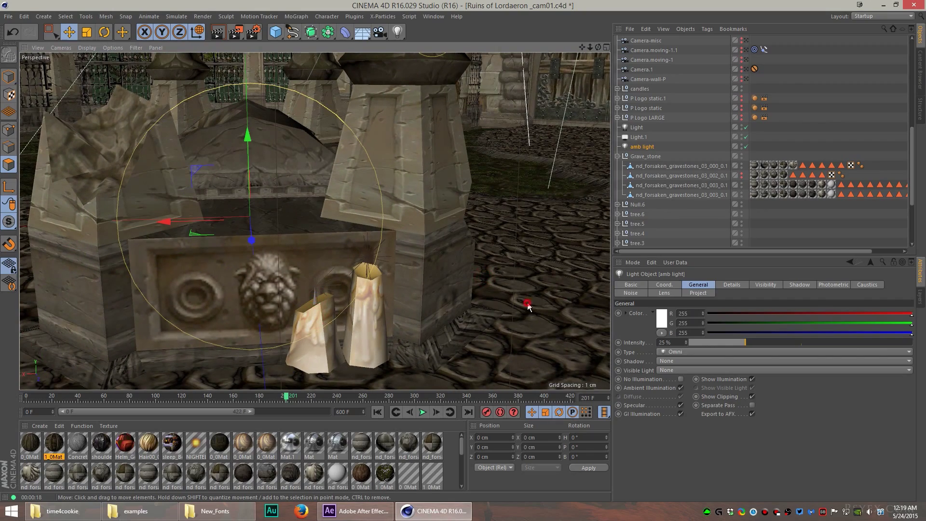
pyautogui.click(674, 184)
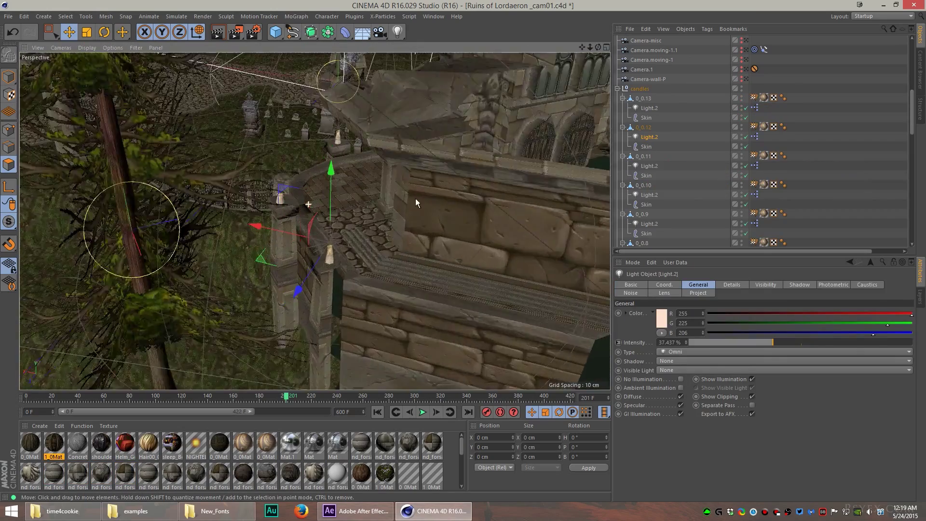
pyautogui.keyDown('alt'); pyautogui.moveTo(415, 198); pyautogui.dragTo(371, 213); pyautogui.keyUp('alt')
# - Choose Inverse Square (Physically Accurate) as the falloff of the selected candle light
pyautogui.click(729, 284)
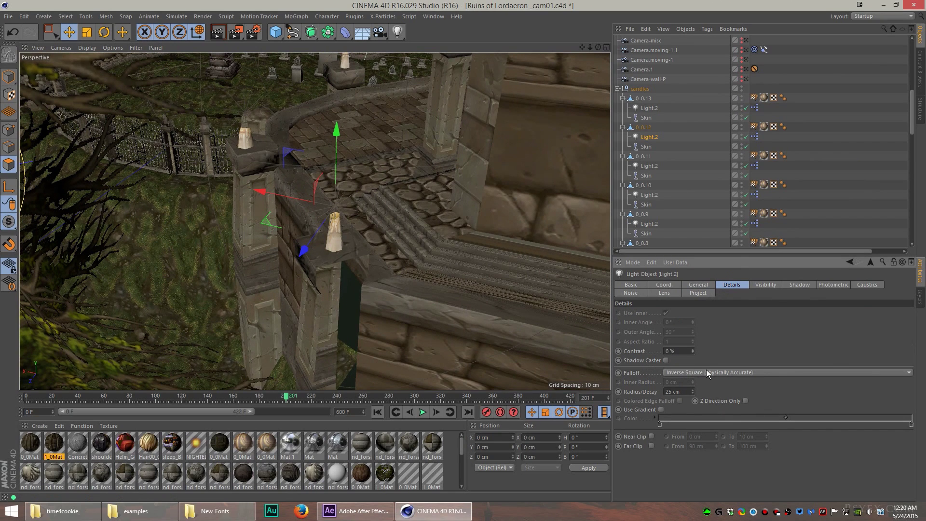
pyautogui.click(758, 372)
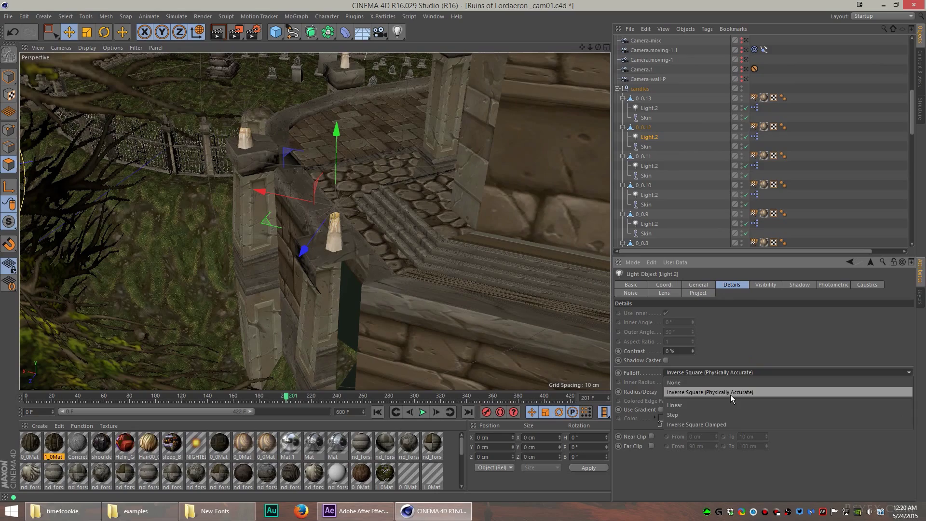
pyautogui.click(730, 392)
pyautogui.keyDown('alt'); pyautogui.moveTo(363, 209); pyautogui.dragTo(213, 172); pyautogui.keyUp('alt')
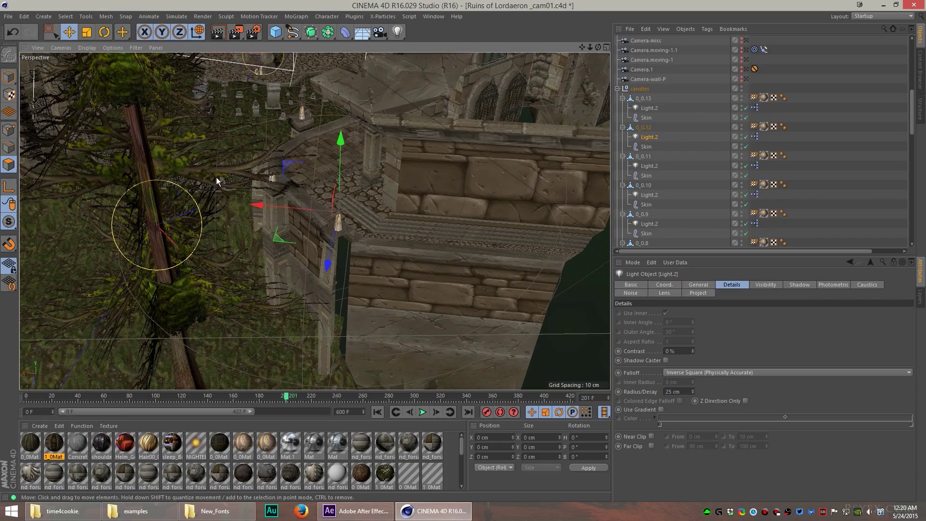
# - Switch to the open project Psynaps_Character_Lighting_Example-no-transmog.c4d
pyautogui.keyDown('alt'); pyautogui.moveTo(369, 228); pyautogui.dragTo(331, 177); pyautogui.keyUp('alt')
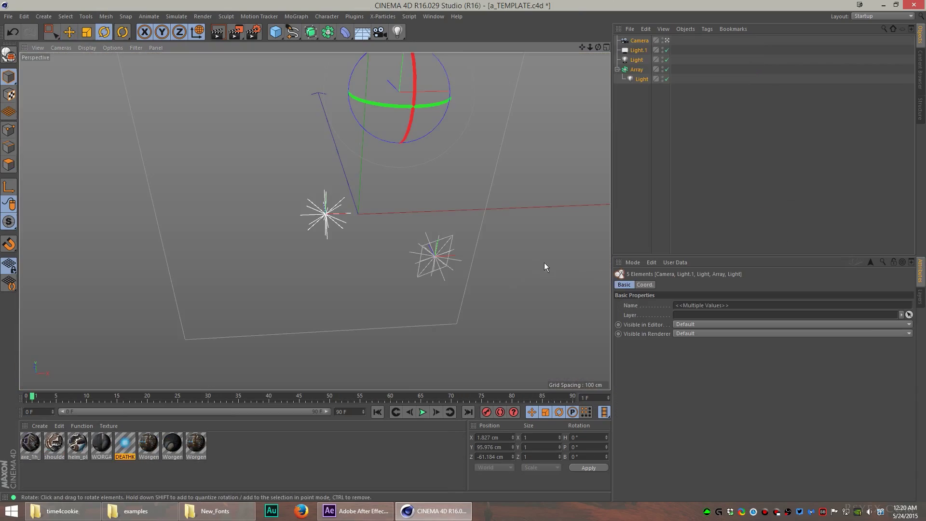
pyautogui.click(440, 16)
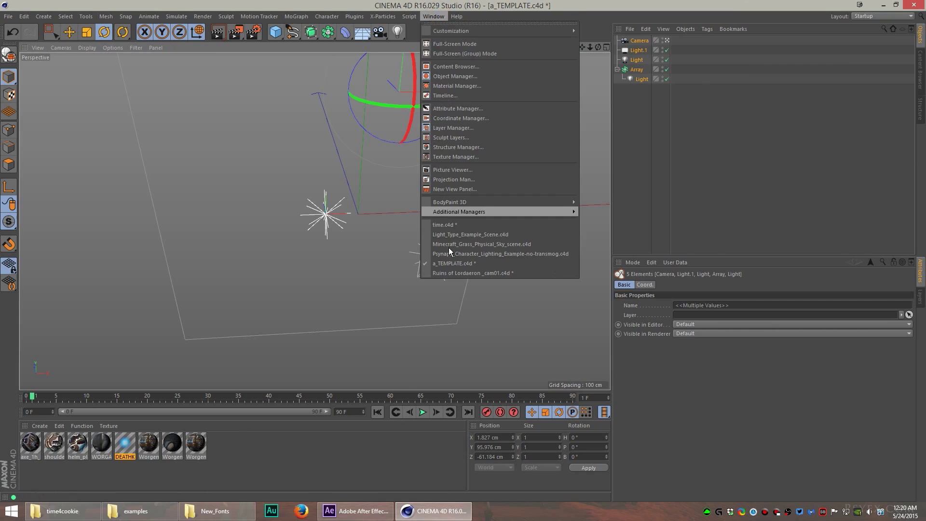
pyautogui.click(448, 251)
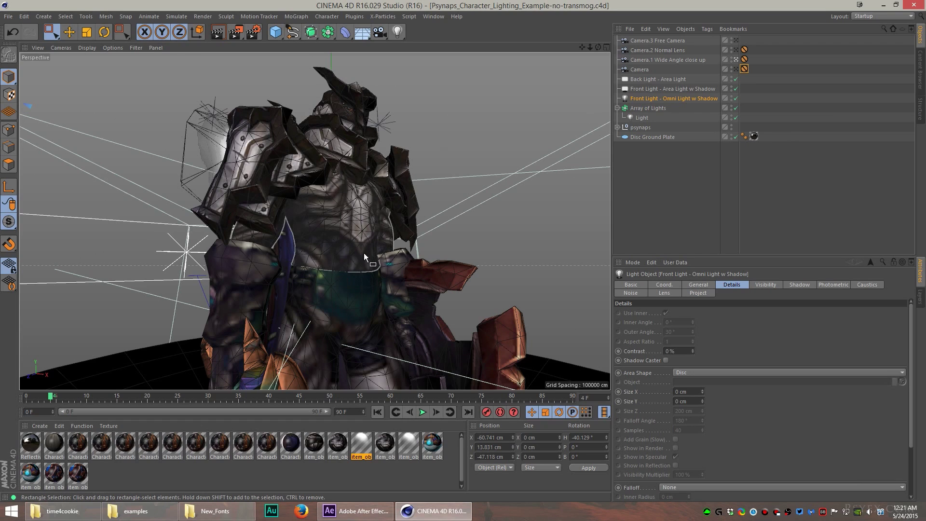
# - Examine the armoured character and the surrounding lights from the front, back and sides
pyautogui.moveTo(364, 256)
pyautogui.keyDown('alt'); pyautogui.mouseDown()
pyautogui.moveTo(356, 229)
pyautogui.moveTo(362, 250)
pyautogui.mouseUp(); pyautogui.keyUp('alt')
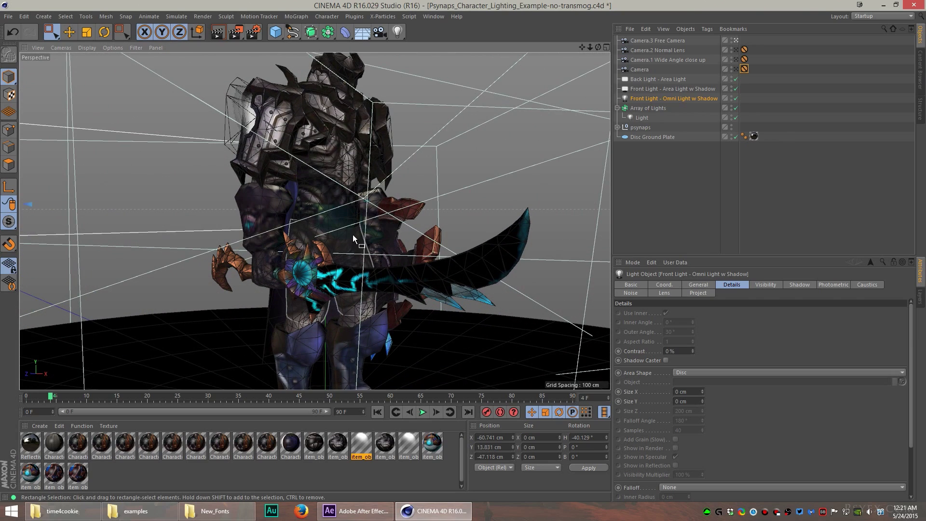
pyautogui.keyDown('alt'); pyautogui.moveTo(346, 212); pyautogui.dragTo(351, 185, button='right'); pyautogui.keyUp('alt')
pyautogui.keyDown('alt'); pyautogui.moveTo(352, 185); pyautogui.dragTo(341, 261, button='middle'); pyautogui.keyUp('alt')
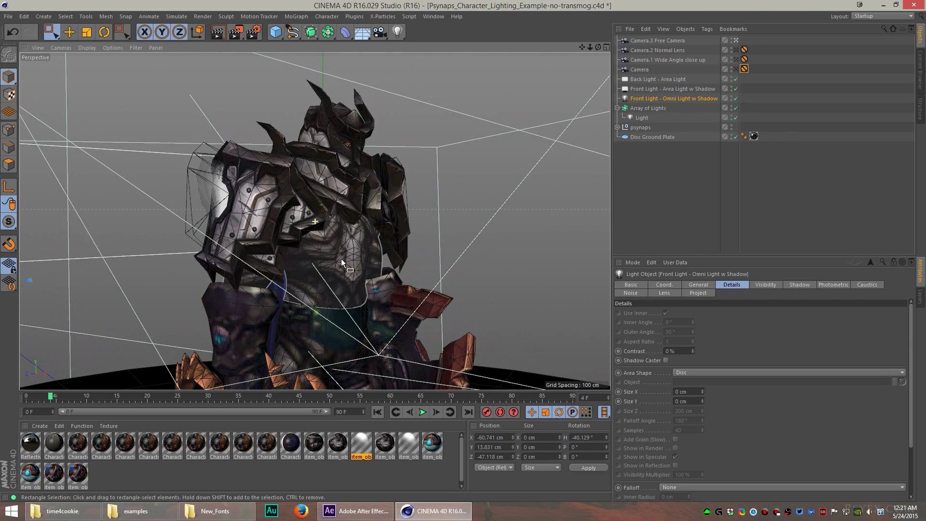
pyautogui.keyDown('alt'); pyautogui.moveTo(344, 264); pyautogui.dragTo(256, 280); pyautogui.keyUp('alt')
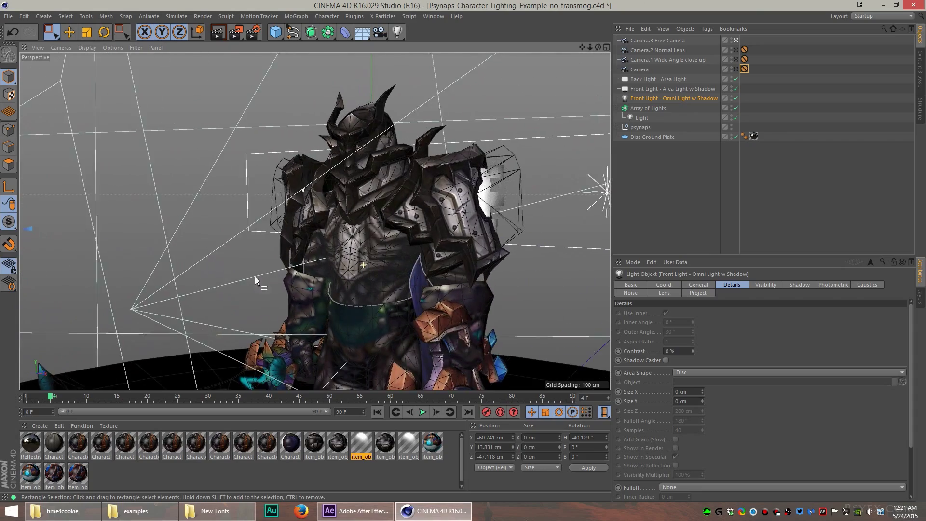
pyautogui.keyDown('alt'); pyautogui.moveTo(354, 318); pyautogui.dragTo(325, 209, button='middle'); pyautogui.keyUp('alt')
pyautogui.keyDown('alt'); pyautogui.moveTo(325, 208); pyautogui.dragTo(363, 250); pyautogui.keyUp('alt')
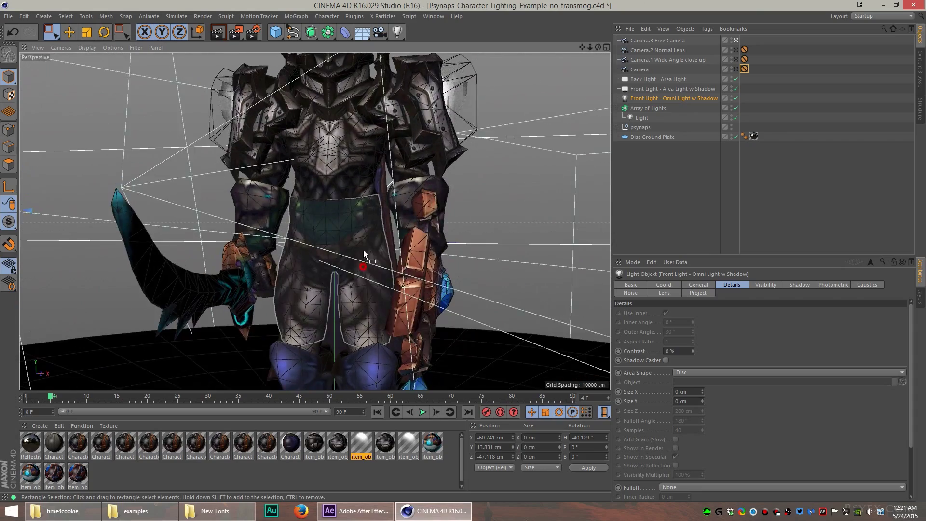
pyautogui.keyDown('alt'); pyautogui.moveTo(364, 250); pyautogui.dragTo(358, 367, button='middle'); pyautogui.keyUp('alt')
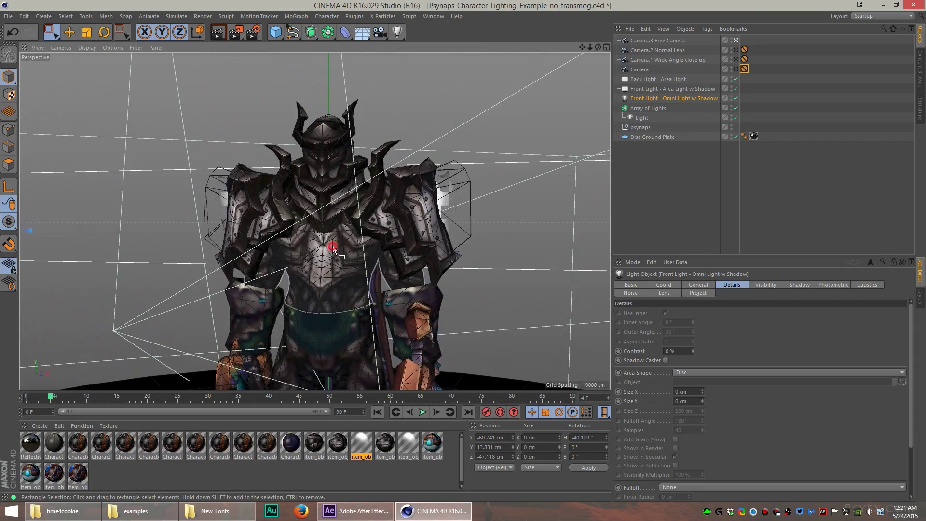
# - Render a viewport preview of an angled close-up of the character's helmet, shoulders and chest
pyautogui.keyDown('alt'); pyautogui.moveTo(333, 247); pyautogui.dragTo(374, 229, button='right'); pyautogui.keyUp('alt')
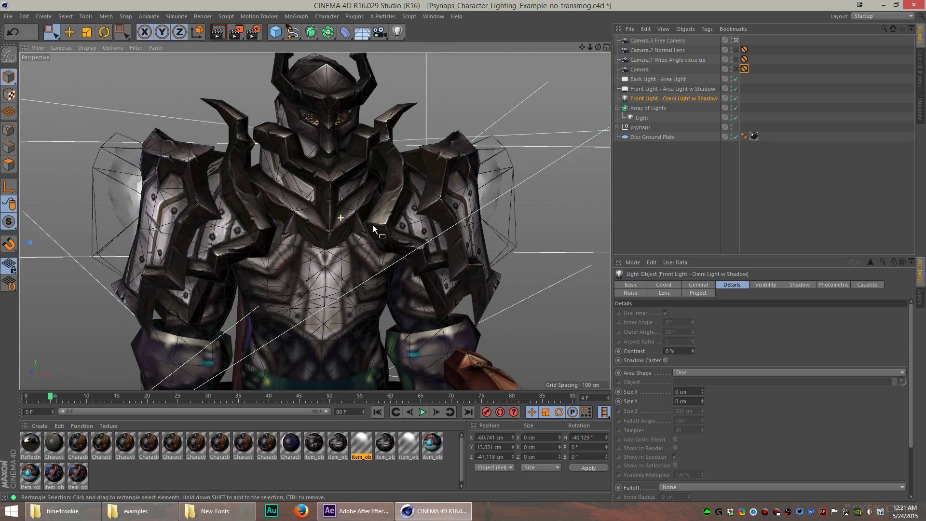
pyautogui.keyDown('alt'); pyautogui.moveTo(374, 228); pyautogui.dragTo(327, 286); pyautogui.keyUp('alt')
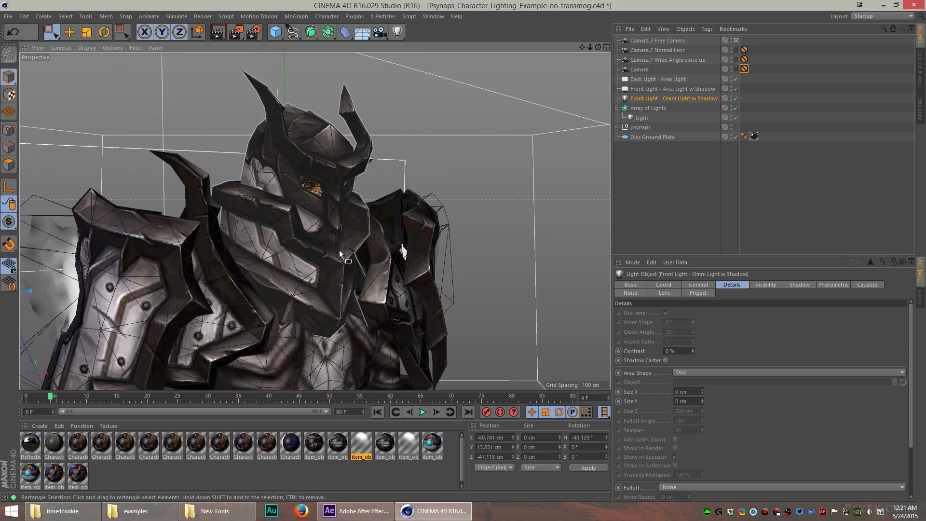
pyautogui.keyDown('alt'); pyautogui.moveTo(340, 250); pyautogui.dragTo(376, 244); pyautogui.keyUp('alt')
pyautogui.hotkey('ctrl', 'r')
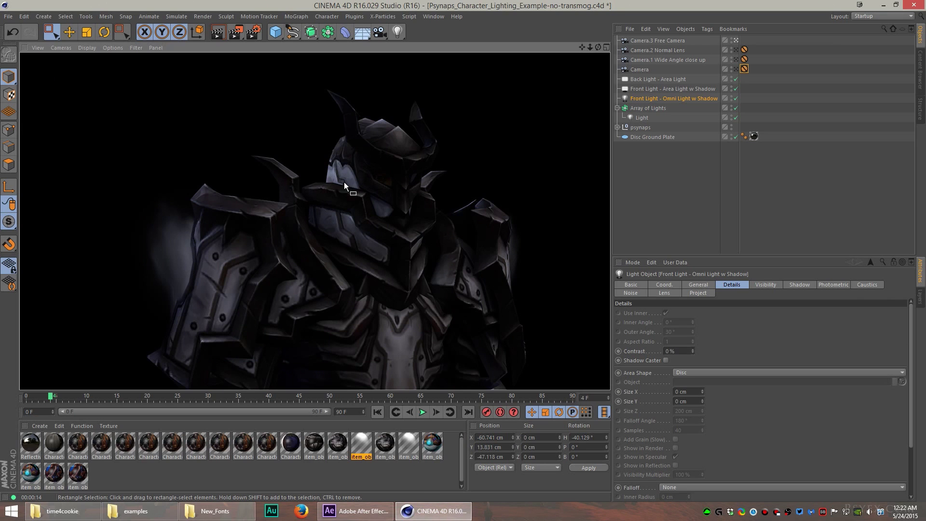
# - Preview-render the character's back with Ambient Occlusion and Global Illumination off, and turn both effects back on
pyautogui.keyDown('alt'); pyautogui.moveTo(367, 263); pyautogui.dragTo(526, 280); pyautogui.keyUp('alt')
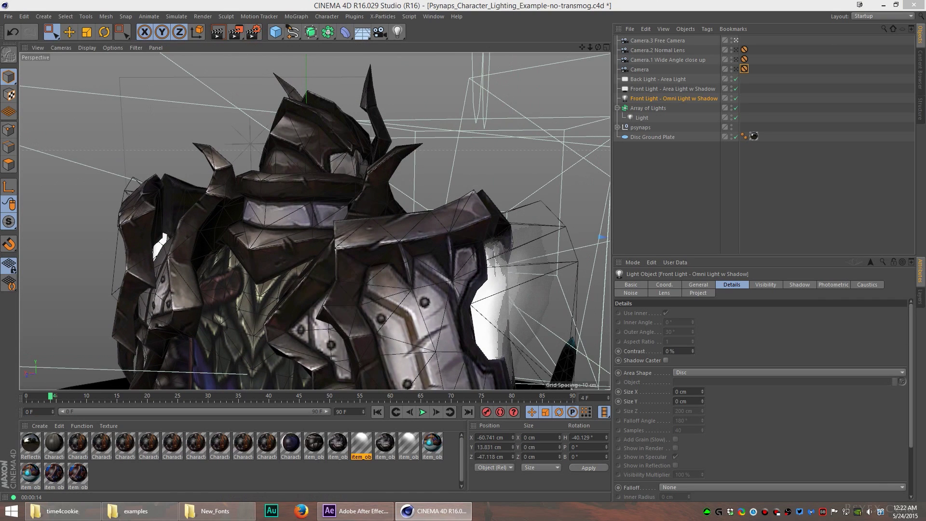
pyautogui.hotkey('ctrl', 'b')
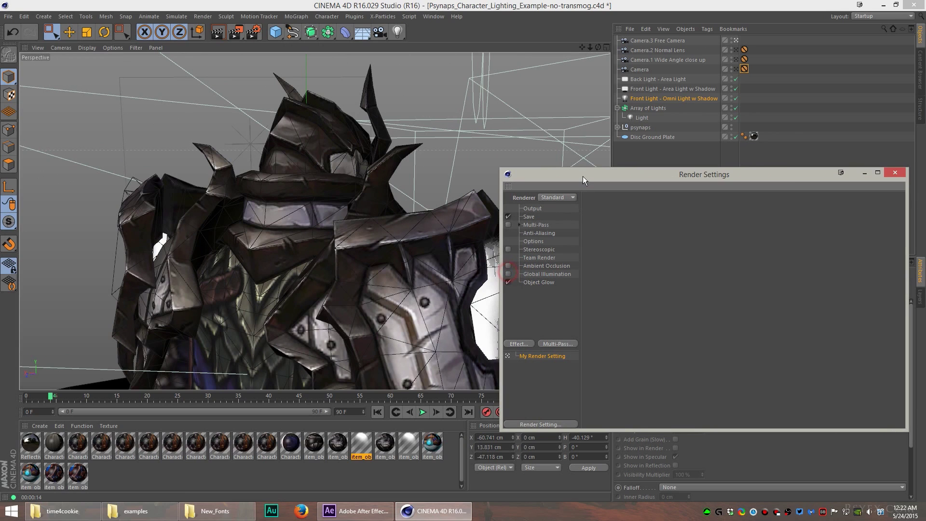
pyautogui.hotkey('ctrl', 'r')
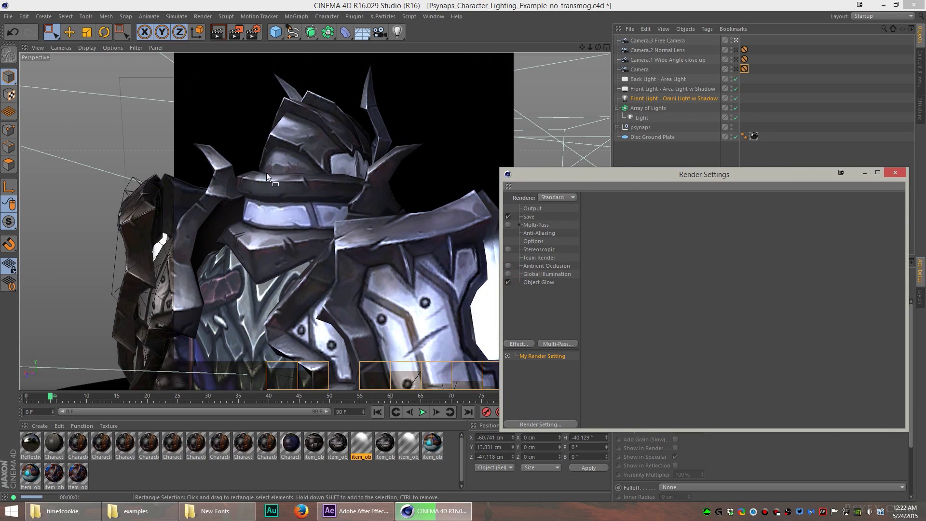
pyautogui.click(508, 266)
pyautogui.click(507, 274)
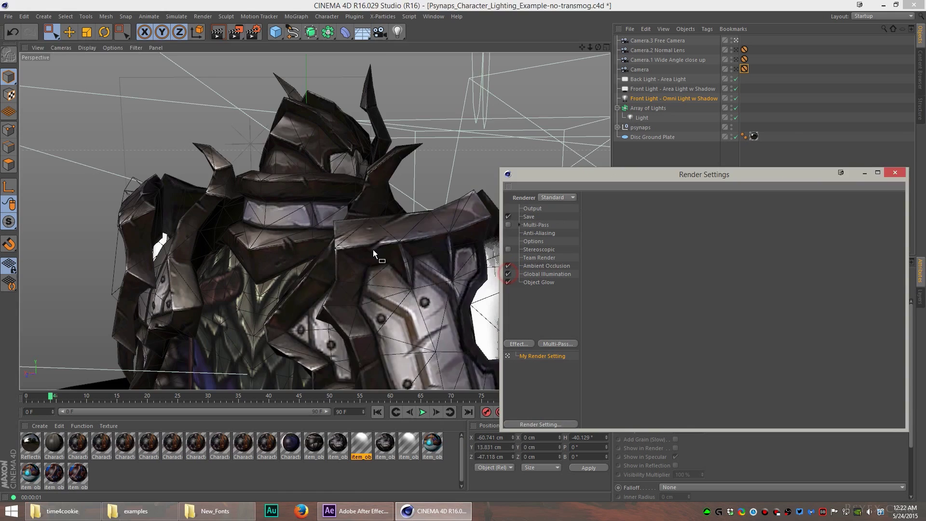
# - Preview-render the character's angled front with Ambient Occlusion and Global Illumination off, and turn Ambient Occlusion back on
pyautogui.keyDown('alt'); pyautogui.moveTo(244, 247); pyautogui.dragTo(159, 250); pyautogui.keyUp('alt')
pyautogui.keyDown('alt'); pyautogui.moveTo(314, 222); pyautogui.dragTo(125, 260); pyautogui.keyUp('alt')
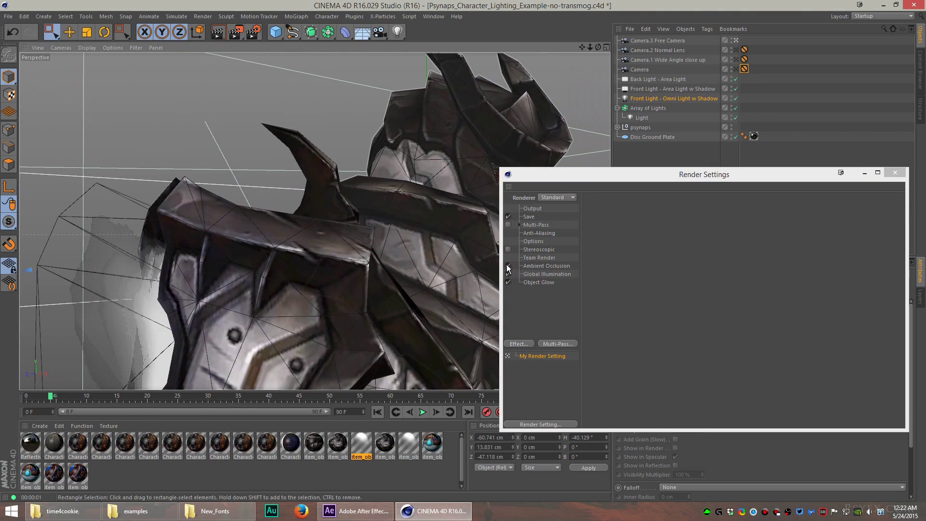
pyautogui.click(508, 266)
pyautogui.keyDown('alt'); pyautogui.moveTo(446, 268); pyautogui.dragTo(231, 245, button='middle'); pyautogui.keyUp('alt')
pyautogui.keyDown('alt'); pyautogui.moveTo(273, 250); pyautogui.dragTo(254, 253, button='right'); pyautogui.keyUp('alt')
pyautogui.hotkey('ctrl', 'r')
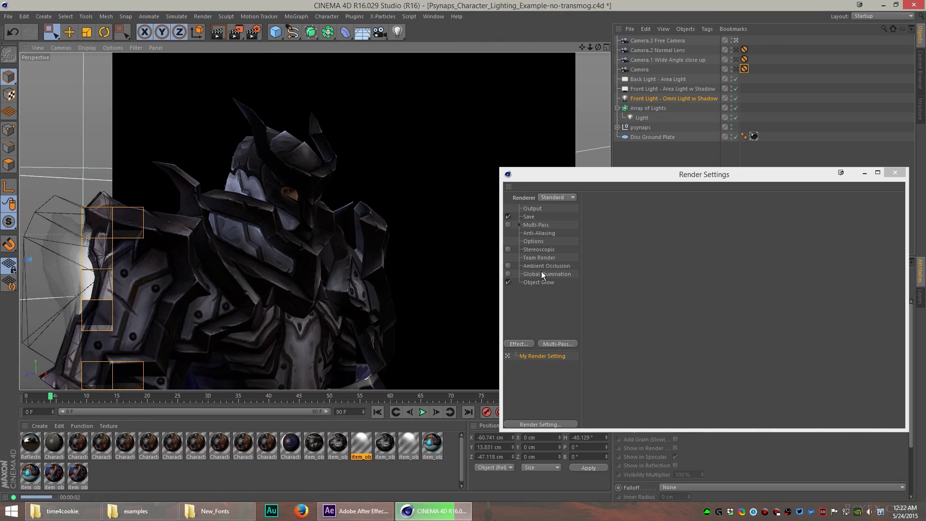
pyautogui.click(508, 265)
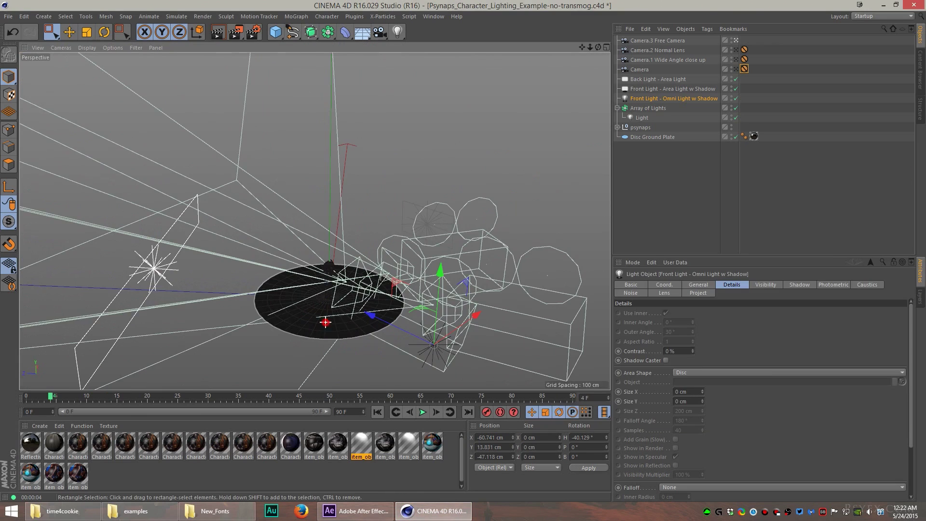
# - Hide Camera.2 Normal Lens, Camera.1 Wide Angle close up and Camera in the scene
pyautogui.click(385, 292)
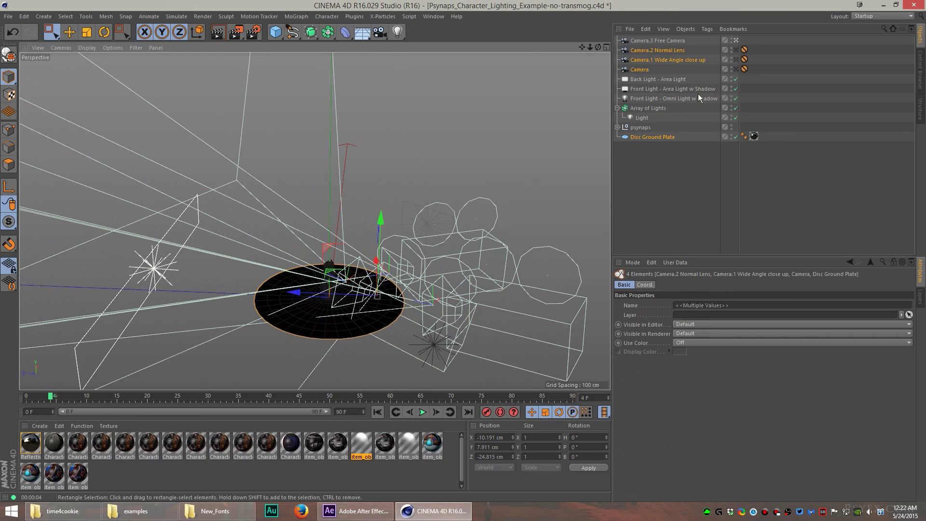
pyautogui.keyDown('ctrl'); pyautogui.click(733, 50); pyautogui.keyUp('ctrl')
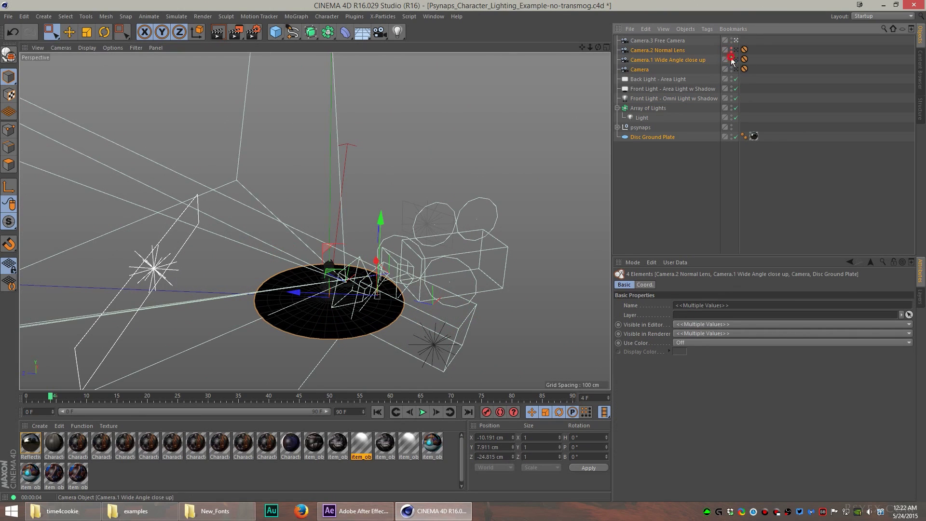
pyautogui.keyDown('ctrl'); pyautogui.click(732, 60); pyautogui.keyUp('ctrl')
pyautogui.keyDown('ctrl'); pyautogui.click(732, 69); pyautogui.keyUp('ctrl')
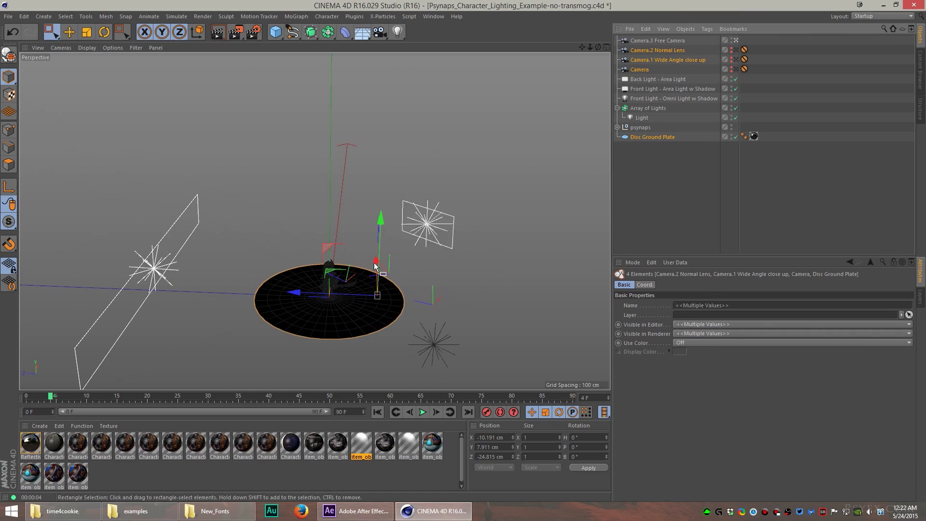
# - Select the Front Light - Omni Light w Shadow and examine its placement and General settings
pyautogui.keyDown('alt'); pyautogui.moveTo(424, 242); pyautogui.dragTo(240, 303); pyautogui.keyUp('alt')
pyautogui.click(237, 299)
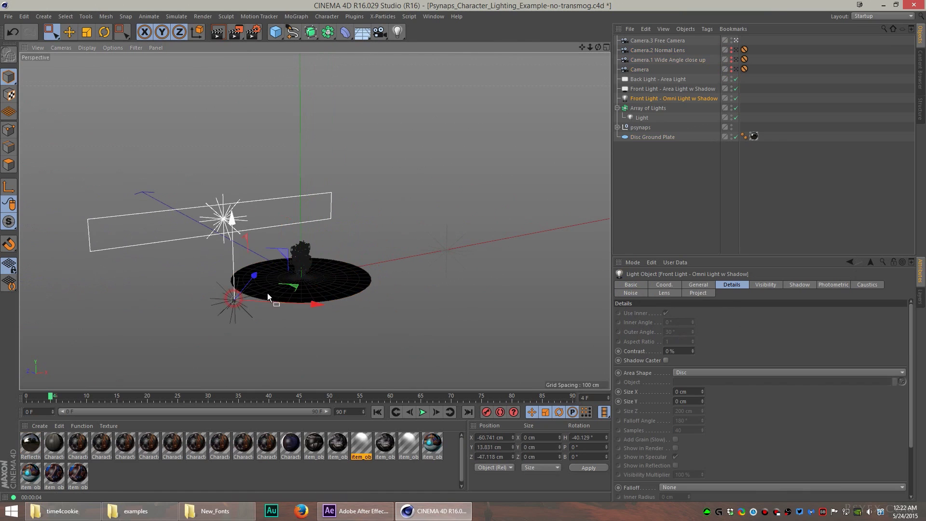
pyautogui.keyDown('alt'); pyautogui.moveTo(310, 271); pyautogui.dragTo(372, 257, button='right'); pyautogui.keyUp('alt')
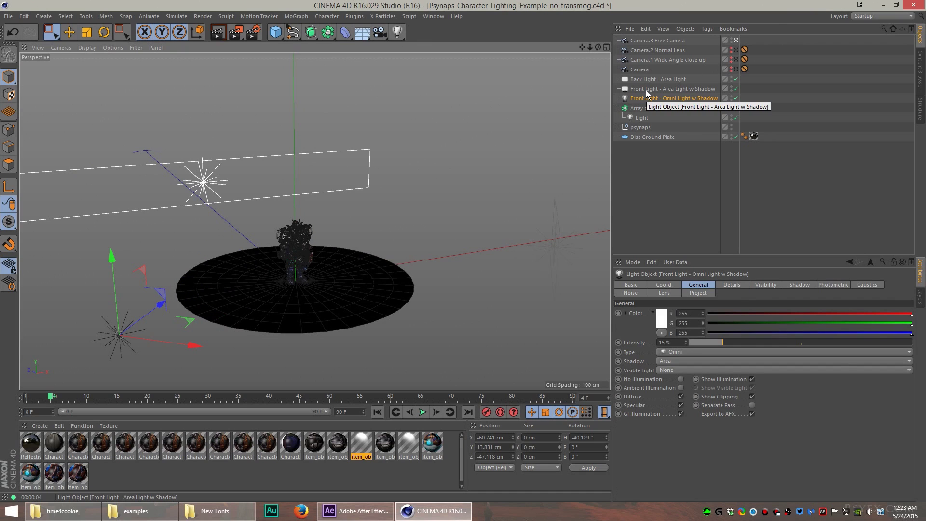
# - Select the Front Light - Area Light w Shadow and examine its General settings and its position relative to the character
pyautogui.click(647, 89)
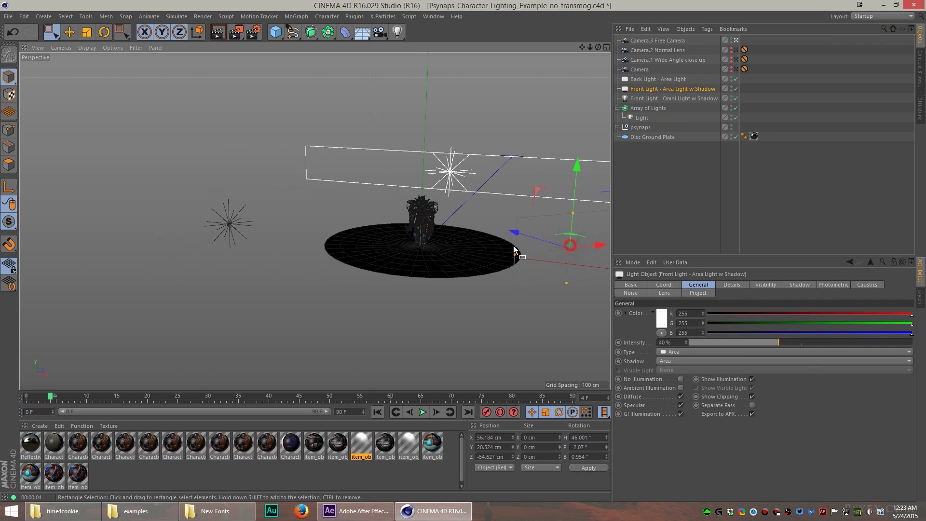
pyautogui.keyDown('alt'); pyautogui.moveTo(399, 213); pyautogui.dragTo(299, 221, button='middle'); pyautogui.keyUp('alt')
pyautogui.keyDown('alt'); pyautogui.moveTo(457, 248); pyautogui.dragTo(517, 245, button='right'); pyautogui.keyUp('alt')
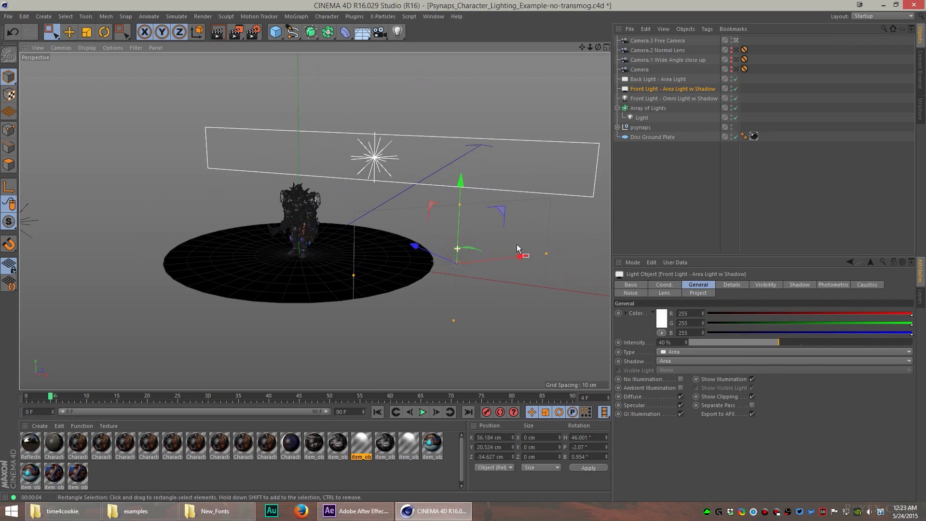
pyautogui.keyDown('alt'); pyautogui.moveTo(517, 244); pyautogui.dragTo(496, 277); pyautogui.keyUp('alt')
pyautogui.moveTo(372, 248)
pyautogui.keyDown('alt'); pyautogui.mouseDown()
pyautogui.moveTo(327, 260)
pyautogui.moveTo(384, 244)
pyautogui.mouseUp(); pyautogui.keyUp('alt')
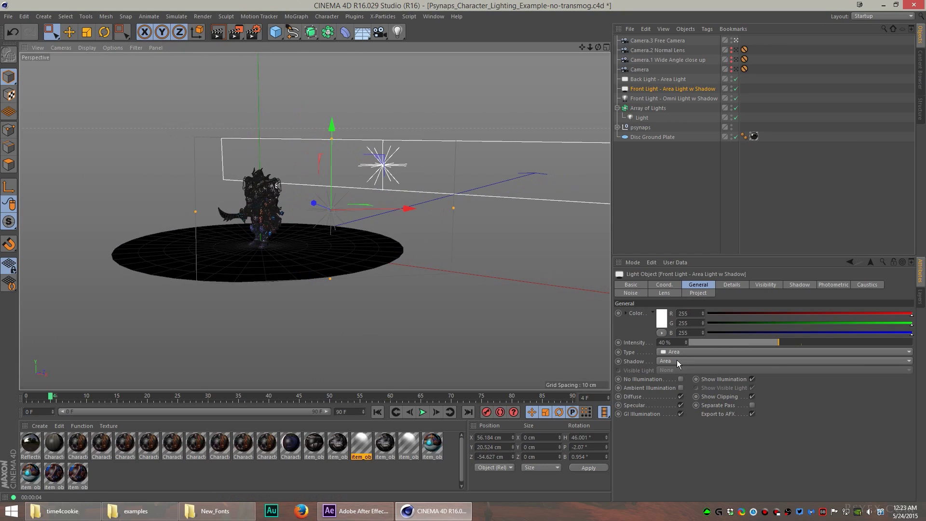
# - Examine how the large back area light is placed relative to the character from several angles
pyautogui.keyDown('alt'); pyautogui.moveTo(338, 251); pyautogui.dragTo(369, 242); pyautogui.keyUp('alt')
pyautogui.keyDown('alt'); pyautogui.moveTo(358, 218); pyautogui.dragTo(302, 220, button='right'); pyautogui.keyUp('alt')
pyautogui.keyDown('alt'); pyautogui.moveTo(302, 220); pyautogui.dragTo(409, 244); pyautogui.keyUp('alt')
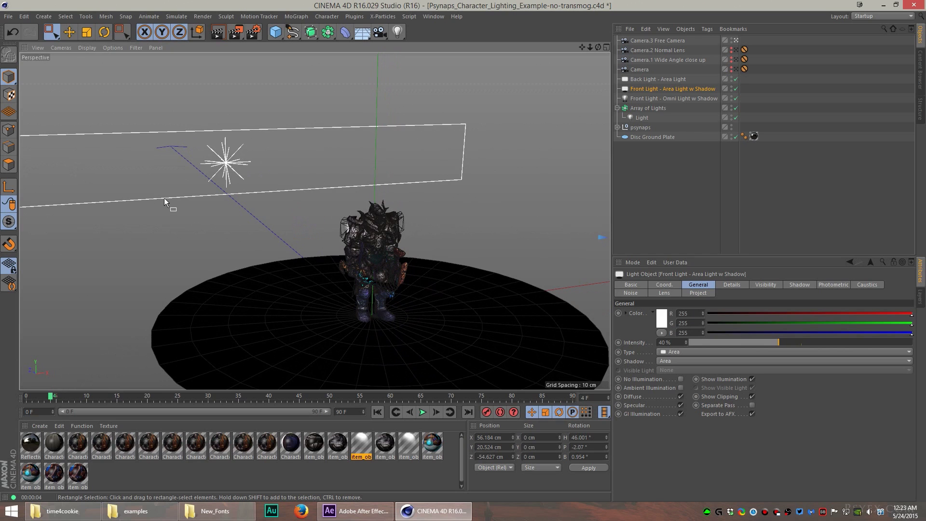
pyautogui.keyDown('alt'); pyautogui.moveTo(221, 226); pyautogui.dragTo(323, 212, button='middle'); pyautogui.keyUp('alt')
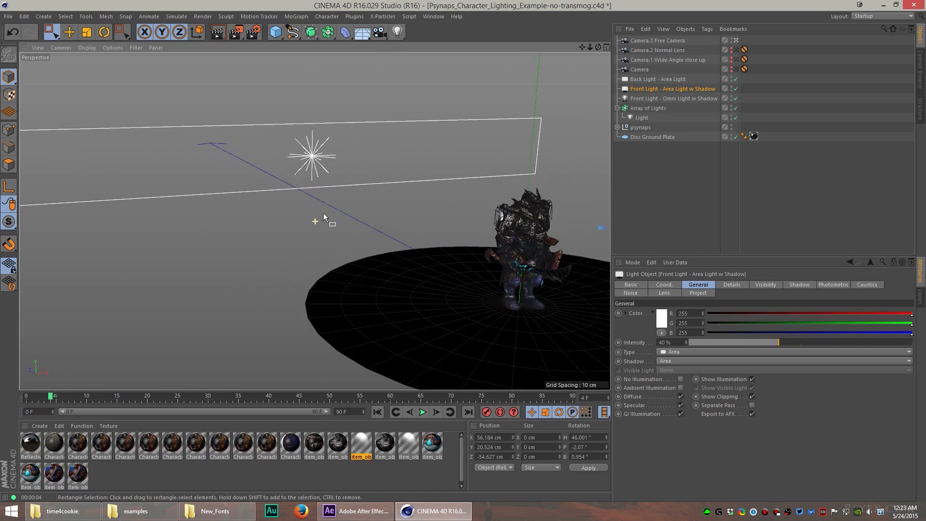
pyautogui.keyDown('alt'); pyautogui.moveTo(324, 213); pyautogui.dragTo(255, 208); pyautogui.keyUp('alt')
pyautogui.keyDown('alt'); pyautogui.moveTo(326, 220); pyautogui.dragTo(491, 251); pyautogui.keyUp('alt')
pyautogui.keyDown('alt'); pyautogui.moveTo(491, 249); pyautogui.dragTo(531, 250, button='right'); pyautogui.keyUp('alt')
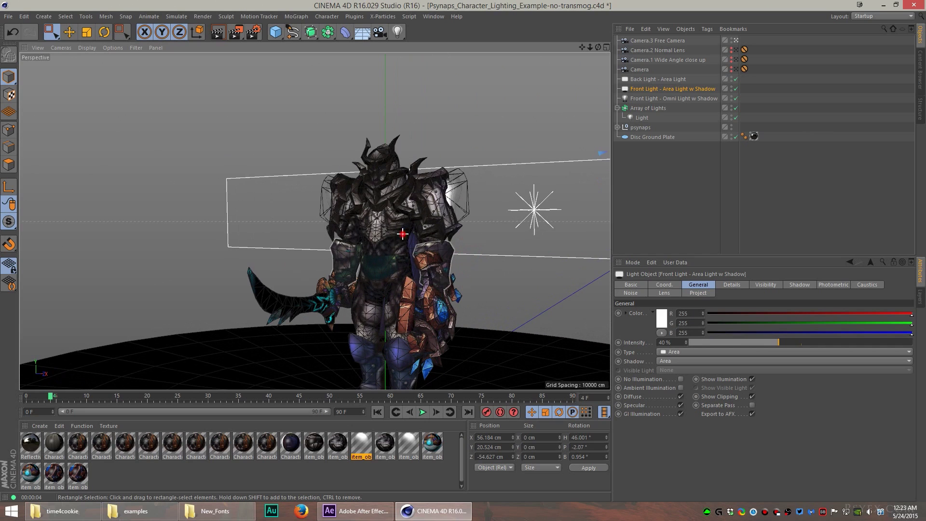
pyautogui.moveTo(403, 234); pyautogui.dragTo(373, 237)
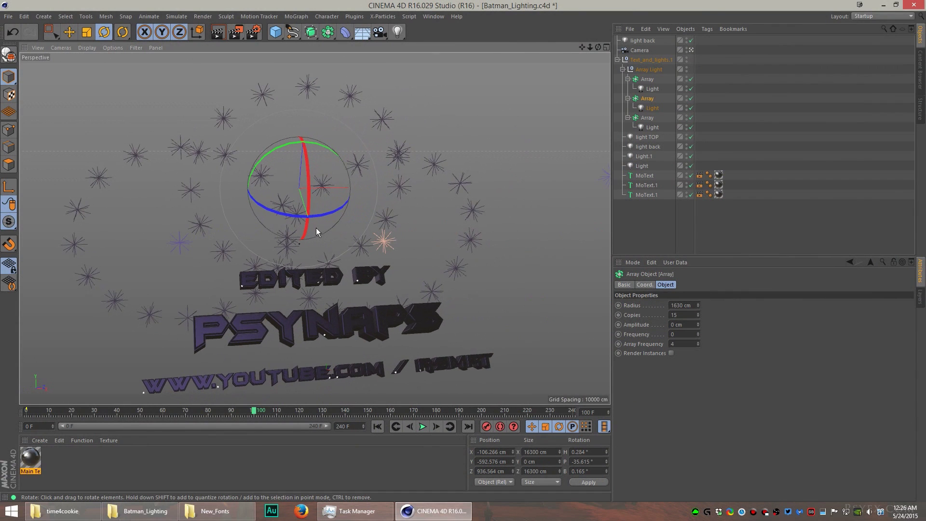
# - Examine the light arrays around the 3D text in Batman_Lighting.c4d and render a viewport preview of the text
pyautogui.keyDown('alt'); pyautogui.moveTo(309, 293); pyautogui.dragTo(157, 103); pyautogui.keyUp('alt')
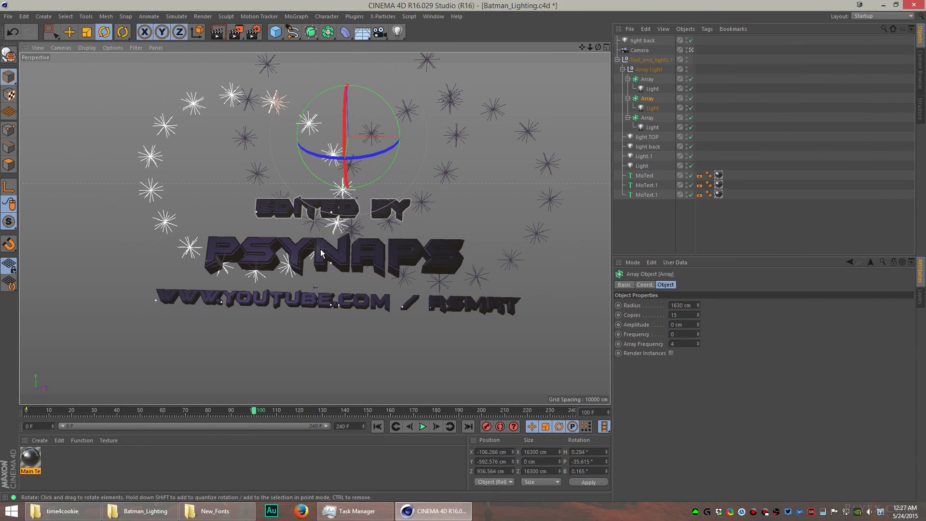
pyautogui.moveTo(319, 257)
pyautogui.keyDown('alt'); pyautogui.mouseDown()
pyautogui.moveTo(343, 265)
pyautogui.moveTo(330, 259)
pyautogui.mouseUp(); pyautogui.keyUp('alt')
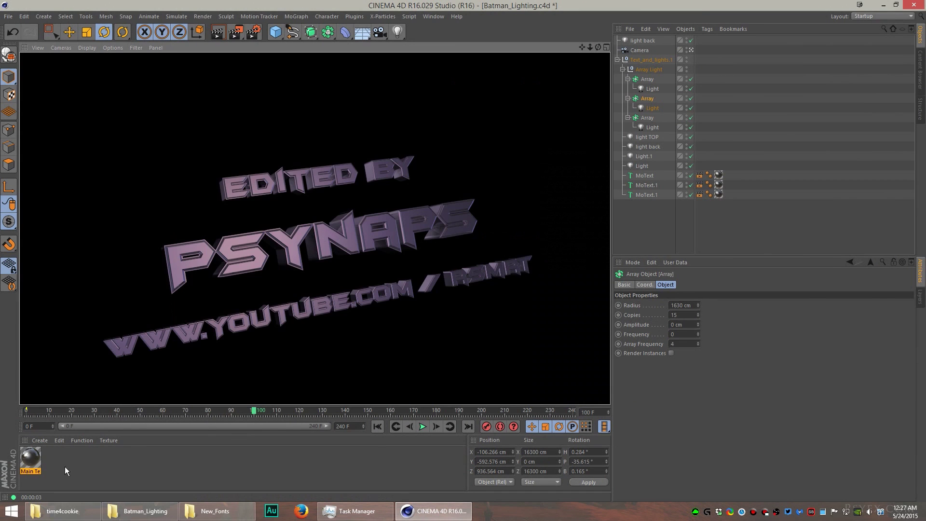
pyautogui.keyDown('alt'); pyautogui.moveTo(265, 252); pyautogui.dragTo(213, 254); pyautogui.keyUp('alt')
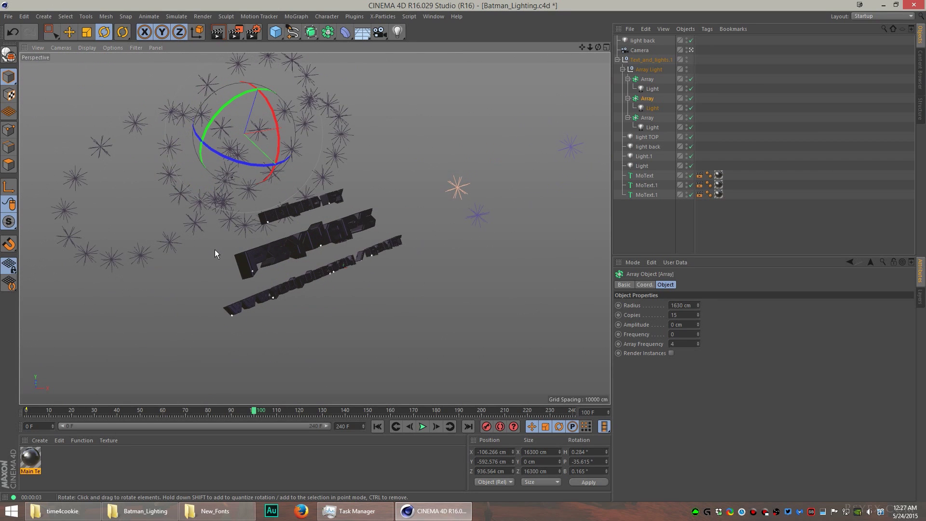
# - Review the General settings of light TOP, light back, Light.1 and Light in the text group
pyautogui.click(647, 137)
pyautogui.click(649, 147)
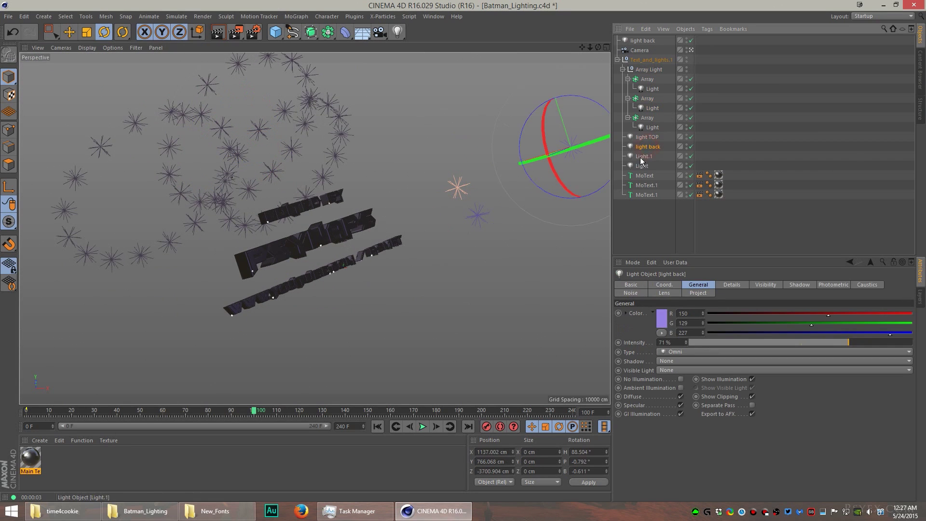
pyautogui.click(643, 157)
pyautogui.click(638, 166)
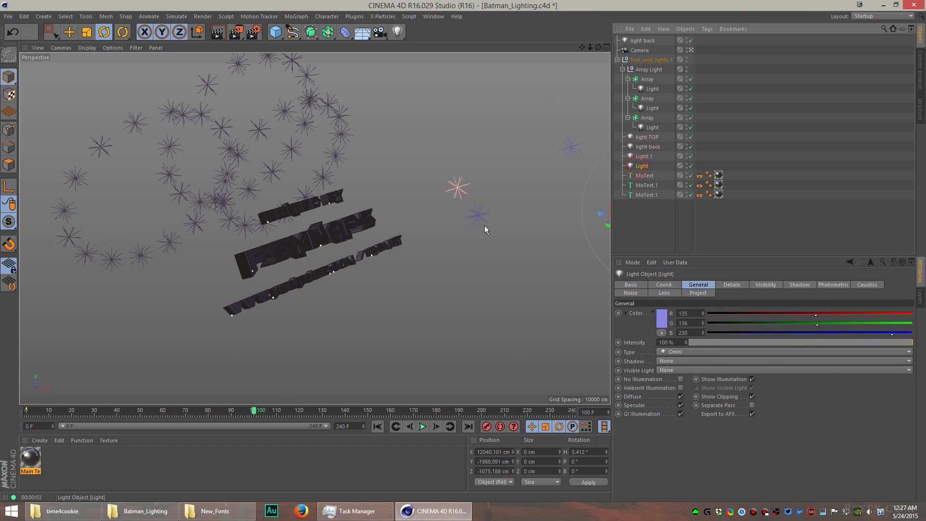
# - Select the separate light back outside the text group and examine how the 3D text is lit up close
pyautogui.keyDown('alt'); pyautogui.moveTo(484, 224); pyautogui.dragTo(250, 252); pyautogui.keyUp('alt')
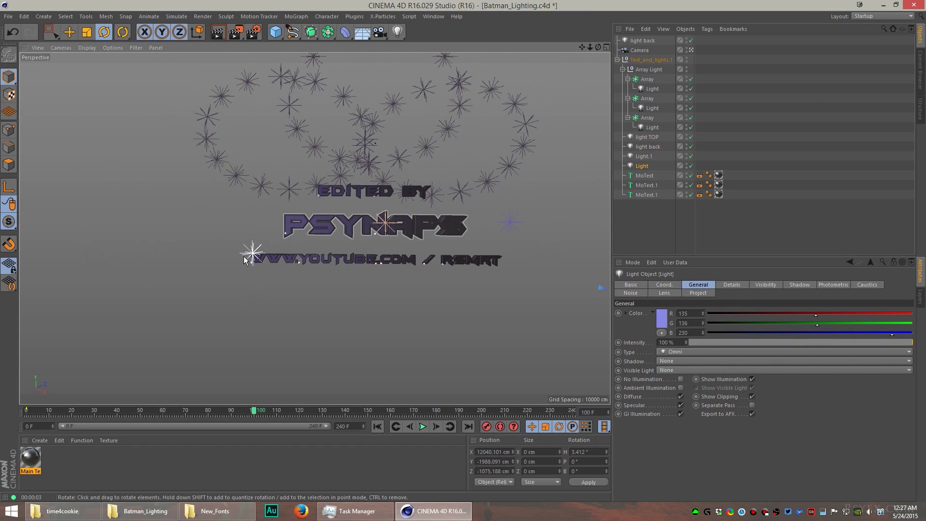
pyautogui.click(249, 253)
pyautogui.keyDown('alt'); pyautogui.moveTo(368, 202); pyautogui.dragTo(418, 199); pyautogui.keyUp('alt')
pyautogui.keyDown('alt'); pyautogui.moveTo(374, 202); pyautogui.dragTo(432, 203, button='right'); pyautogui.keyUp('alt')
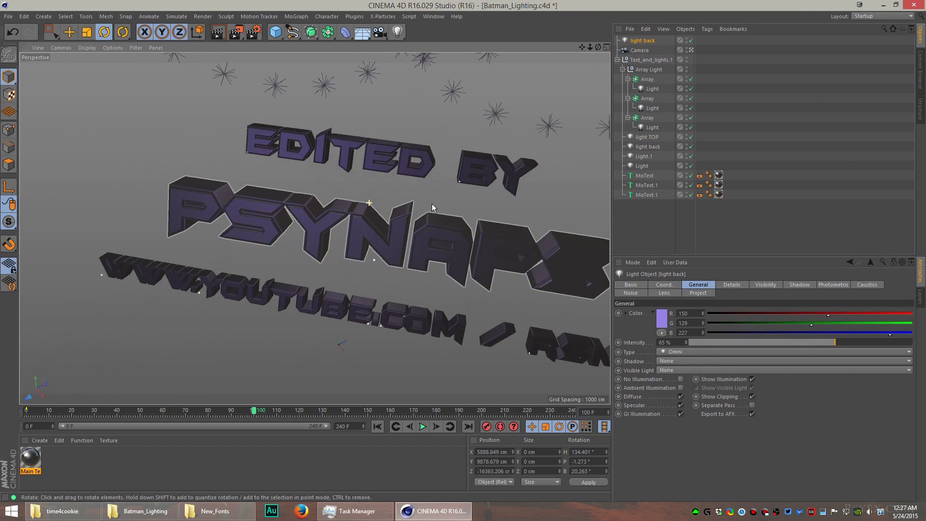
pyautogui.keyDown('alt'); pyautogui.moveTo(432, 203); pyautogui.dragTo(448, 28); pyautogui.keyUp('alt')
# - Open Minecraft_Grass_Physical_Sky_scene.c4d from the 3D_scenes folder
pyautogui.click(215, 511)
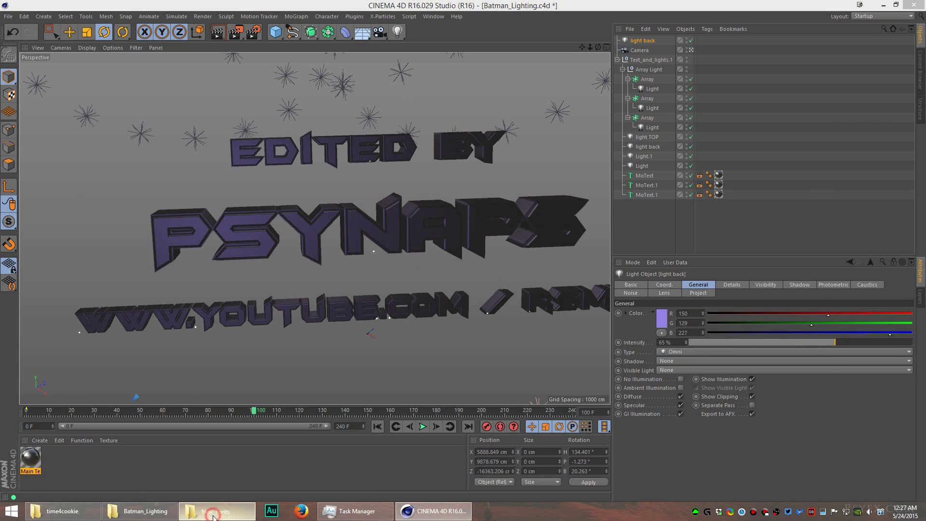
pyautogui.click(145, 511)
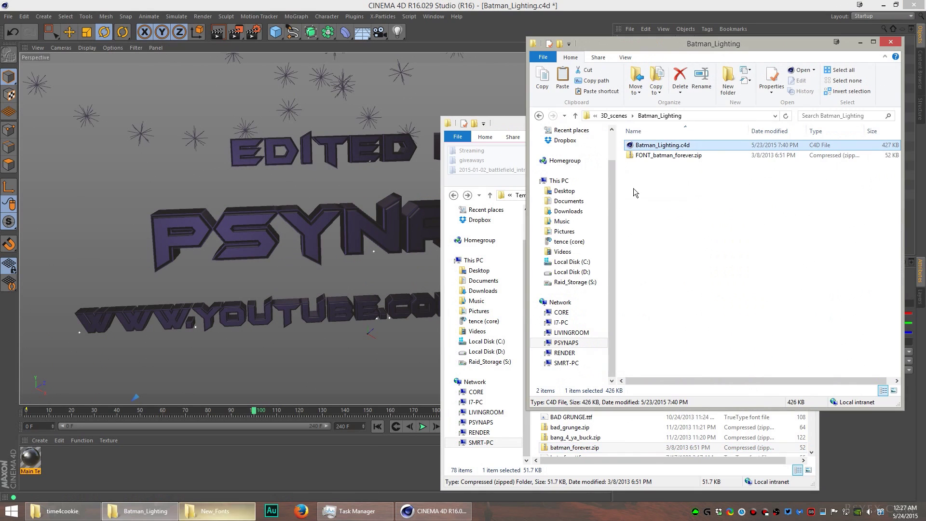
pyautogui.click(538, 115)
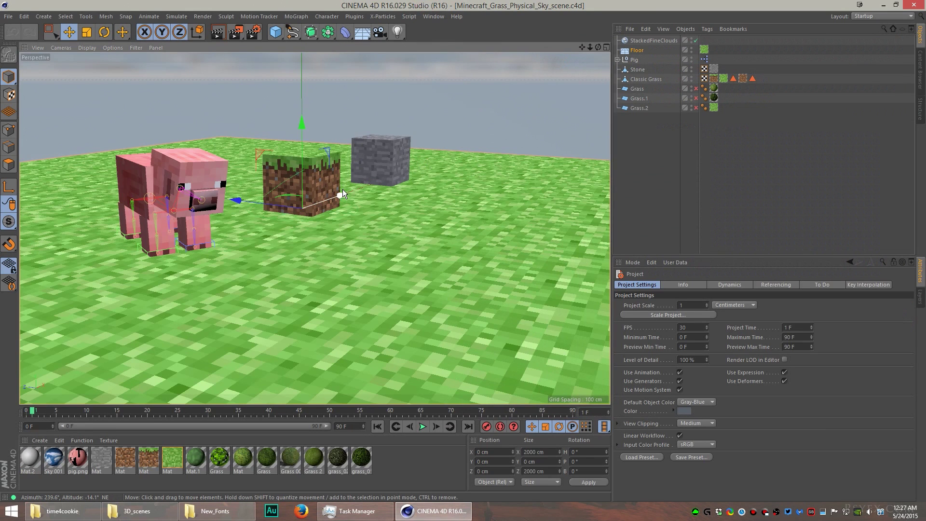
# - Render a viewport preview of the pig, grass block and stone block with the pig seen from the front
pyautogui.click(366, 179)
pyautogui.keyDown('alt'); pyautogui.moveTo(356, 179); pyautogui.dragTo(263, 168); pyautogui.keyUp('alt')
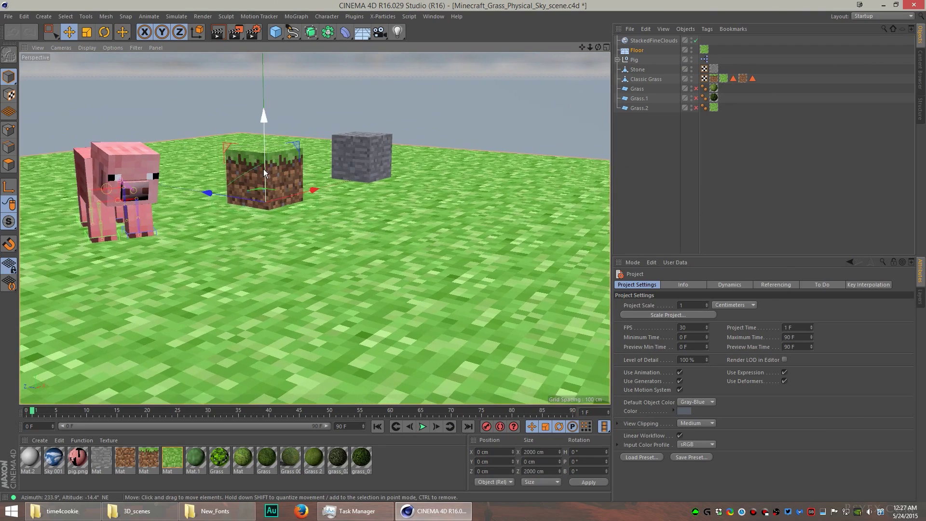
pyautogui.keyDown('alt'); pyautogui.moveTo(246, 171); pyautogui.dragTo(289, 190, button='middle'); pyautogui.keyUp('alt')
pyautogui.moveTo(288, 190)
pyautogui.keyDown('alt'); pyautogui.mouseDown()
pyautogui.moveTo(328, 189)
pyautogui.moveTo(290, 183)
pyautogui.mouseUp(); pyautogui.keyUp('alt')
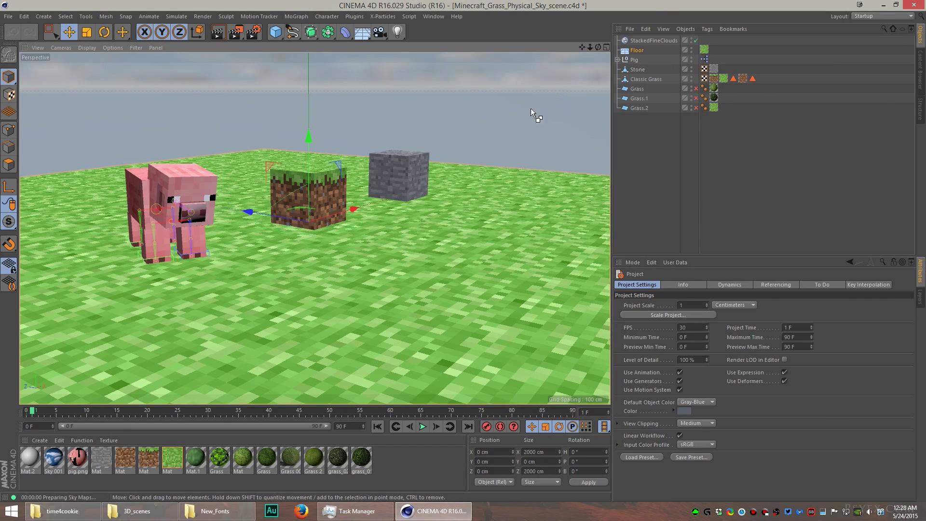
pyautogui.hotkey('ctrl', 'r')
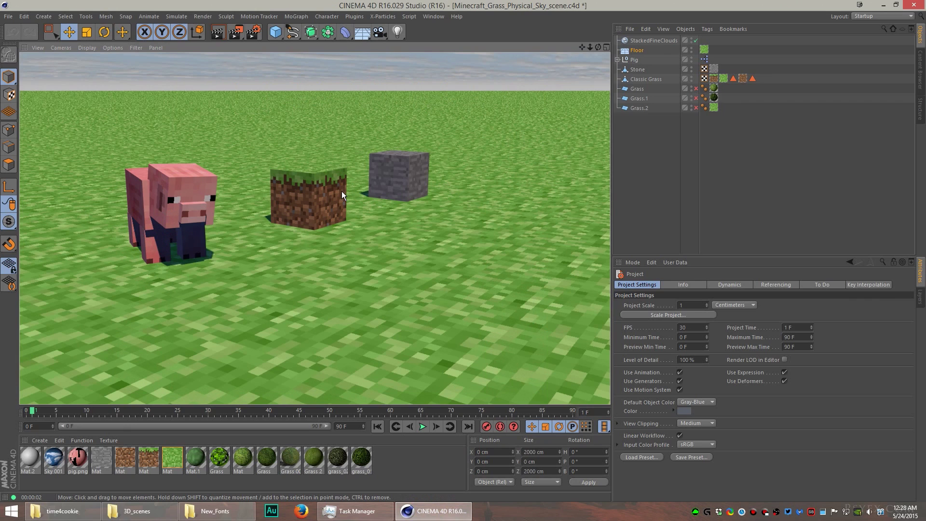
# - Render viewport previews of the pig and blocks from the side, first from above and again from a lower angle
pyautogui.keyDown('alt'); pyautogui.moveTo(318, 208); pyautogui.dragTo(205, 207); pyautogui.keyUp('alt')
pyautogui.hotkey('ctrl', 'r')
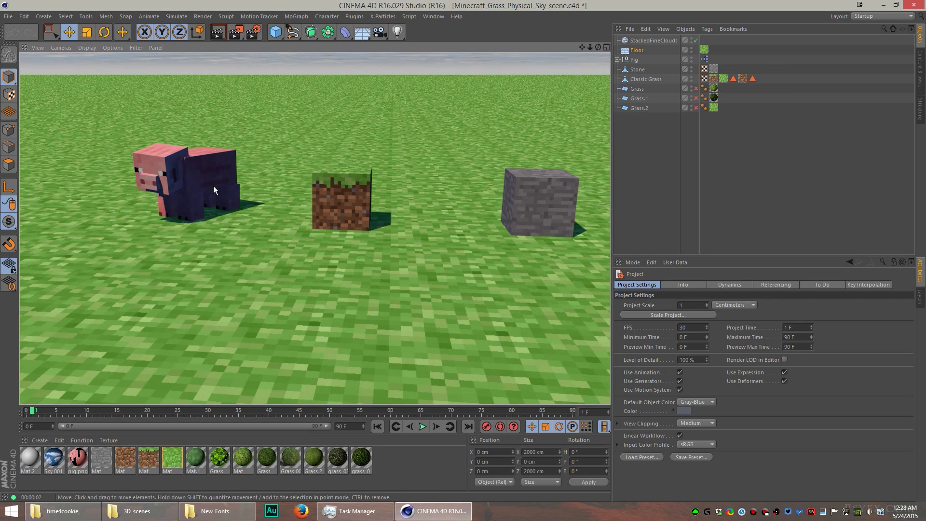
pyautogui.keyDown('alt'); pyautogui.moveTo(233, 192); pyautogui.dragTo(195, 183); pyautogui.keyUp('alt')
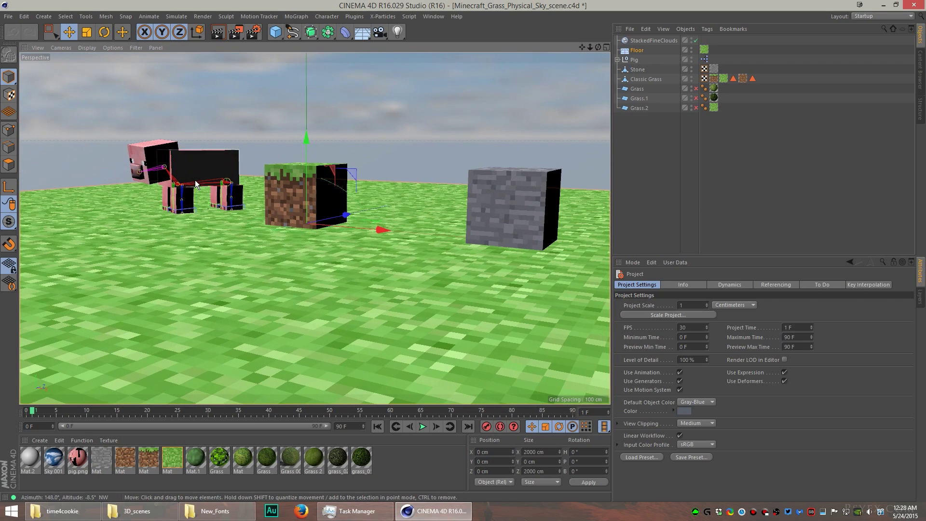
pyautogui.hotkey('ctrl', 'r')
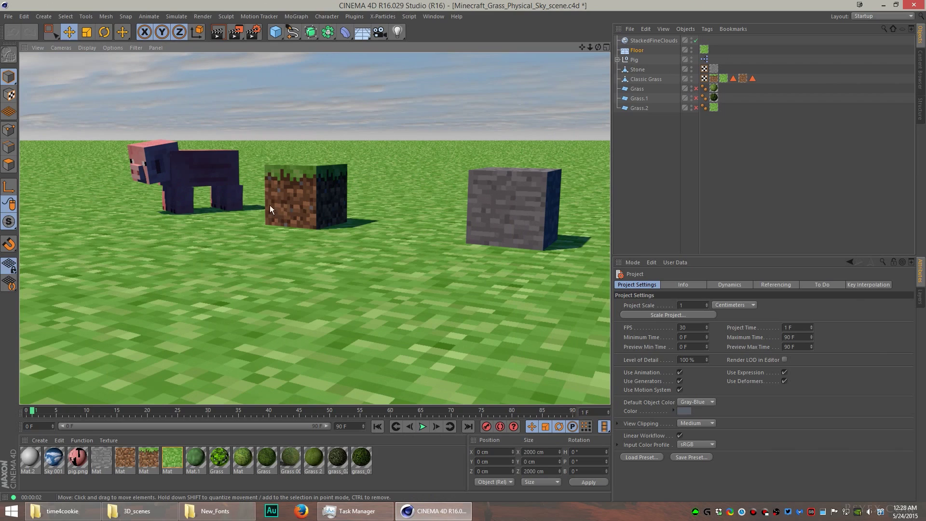
# - Render a viewport preview of the pig, grass block and stone block with the pig facing the camera
pyautogui.click(273, 189)
pyautogui.moveTo(321, 219)
pyautogui.keyDown('alt'); pyautogui.mouseDown()
pyautogui.moveTo(394, 219)
pyautogui.moveTo(323, 187)
pyautogui.moveTo(333, 212)
pyautogui.mouseUp(); pyautogui.keyUp('alt')
pyautogui.hotkey('ctrl', 'r')
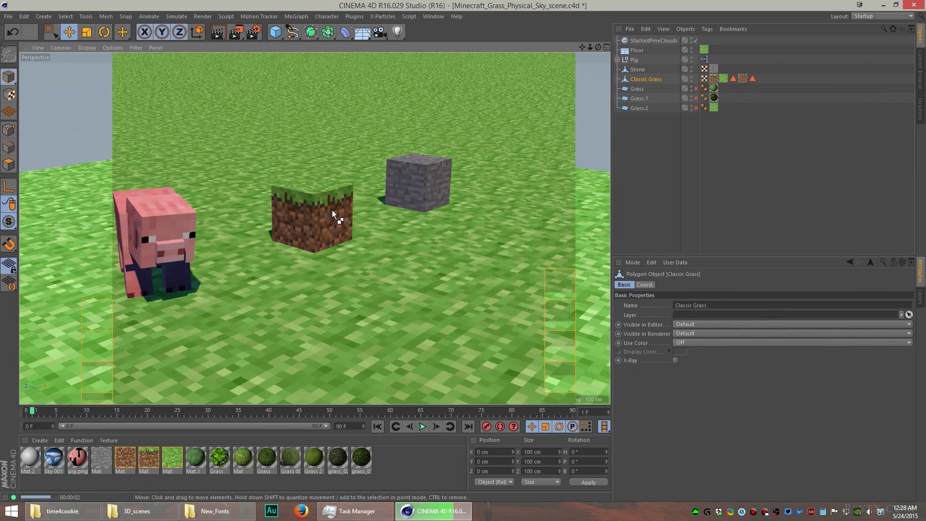
# - Examine the sky and sun settings of the StackedFineClouds physical sky
pyautogui.click(653, 40)
pyautogui.click(784, 285)
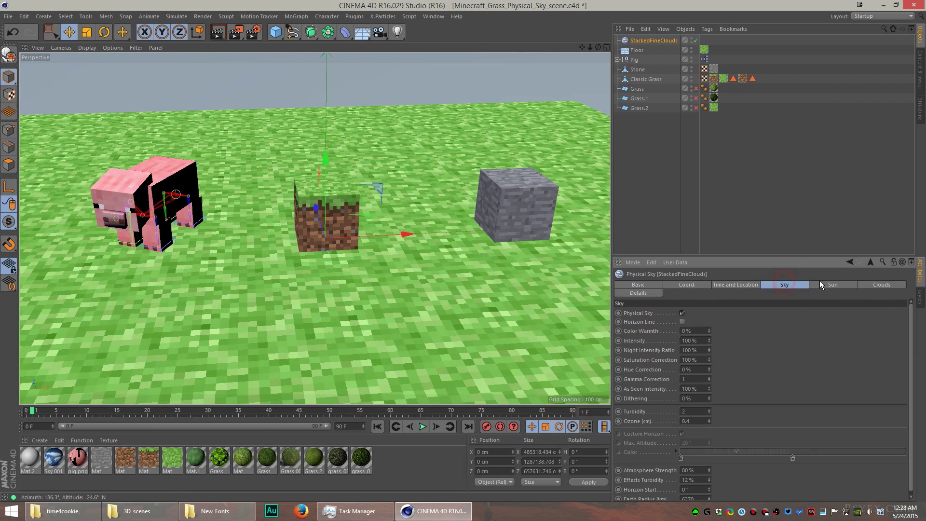
pyautogui.click(823, 291)
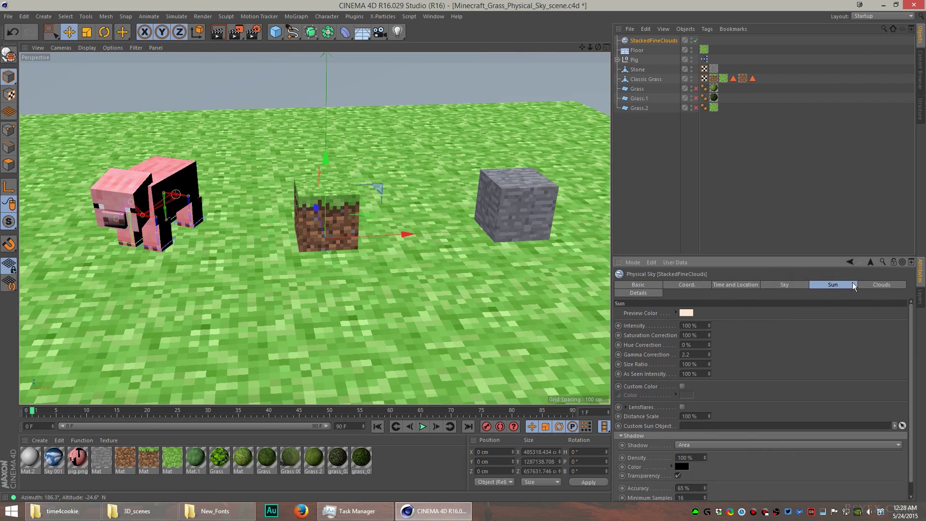
# - Set the physical sky's time to 11:27:00 and render a viewport preview of the pig and blocks
pyautogui.click(735, 284)
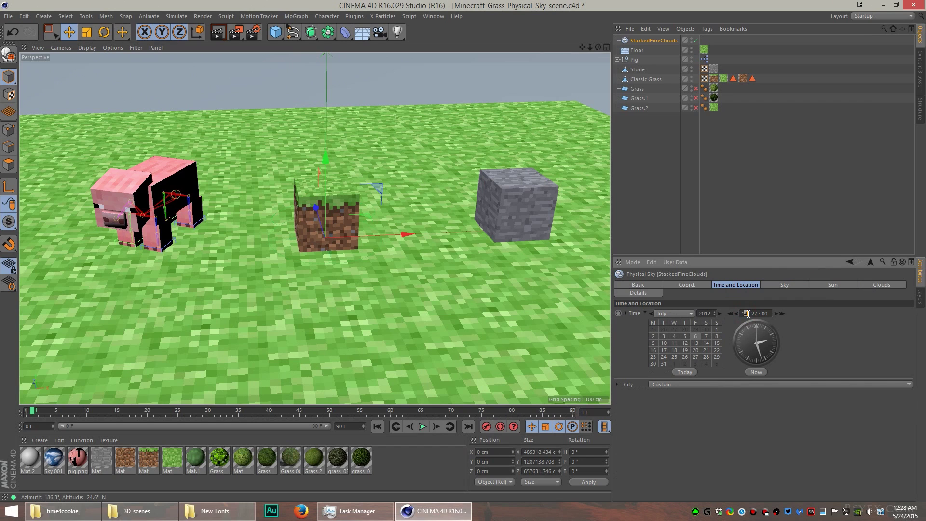
pyautogui.write('1')
pyautogui.click(822, 330)
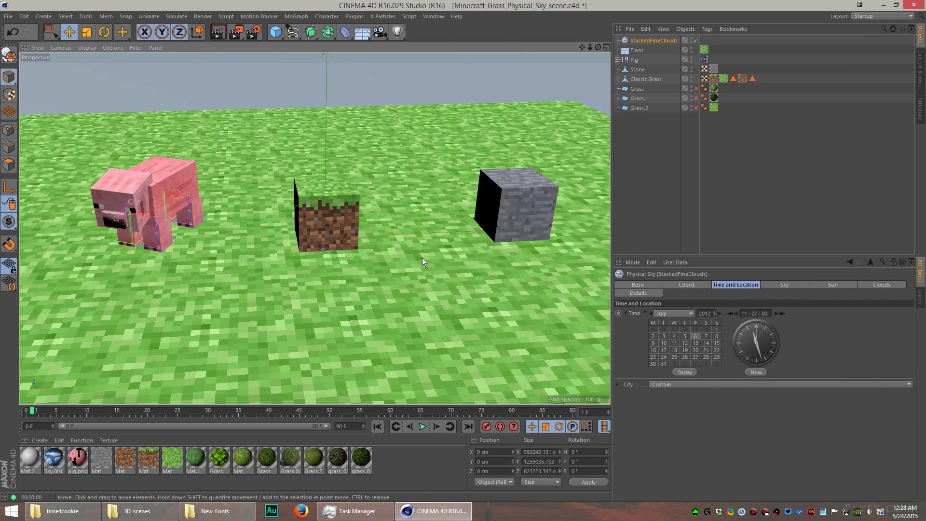
pyautogui.keyDown('alt'); pyautogui.moveTo(428, 267); pyautogui.dragTo(362, 249); pyautogui.keyUp('alt')
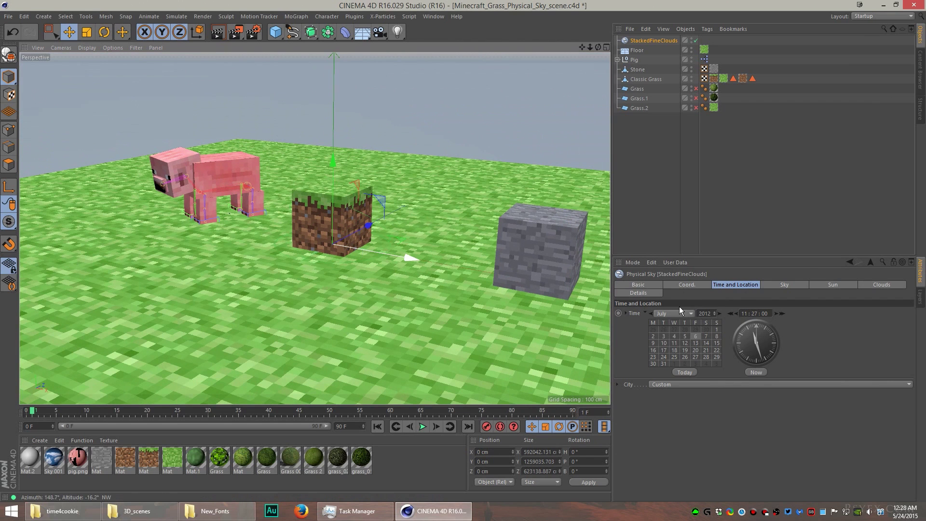
pyautogui.hotkey('ctrl', 'r')
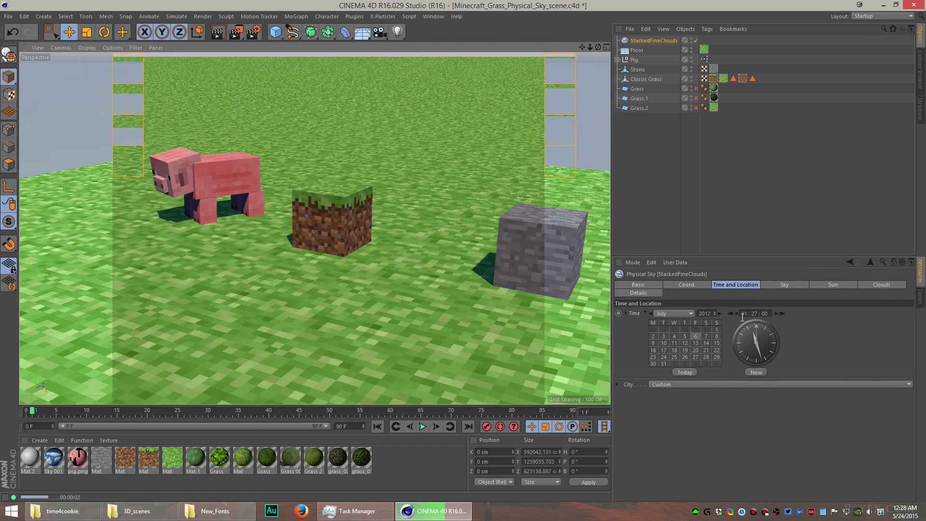
# - Set the physical sky's time to 07:24:00 and render the viewport to examine the early-morning shadows
pyautogui.click(736, 313)
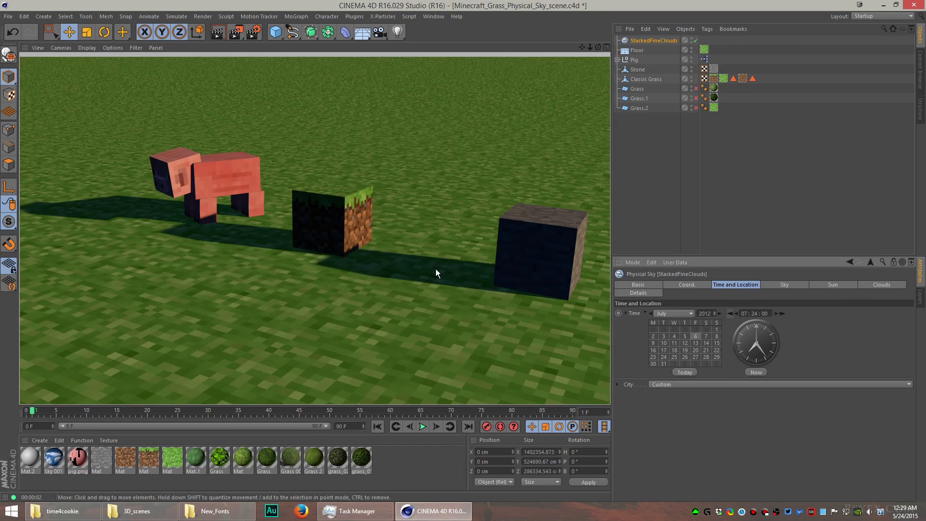
pyautogui.keyDown('alt'); pyautogui.moveTo(453, 265); pyautogui.dragTo(517, 258); pyautogui.keyUp('alt')
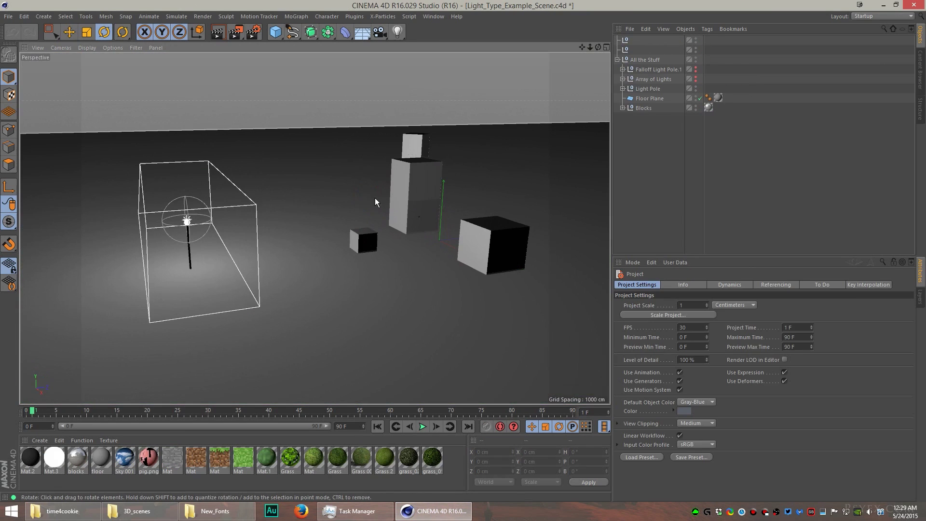
# - Set the shadow of the Omni Light in the Light Pole group to None and render a viewport preview
pyautogui.keyDown('alt'); pyautogui.moveTo(359, 194); pyautogui.dragTo(359, 207); pyautogui.keyUp('alt')
pyautogui.keyDown('alt'); pyautogui.moveTo(346, 224); pyautogui.dragTo(346, 190, button='middle'); pyautogui.keyUp('alt')
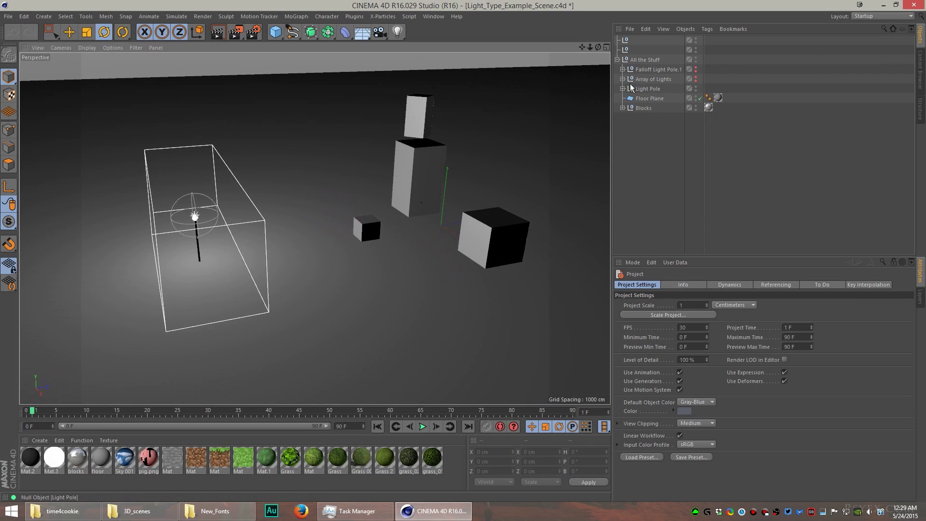
pyautogui.click(647, 89)
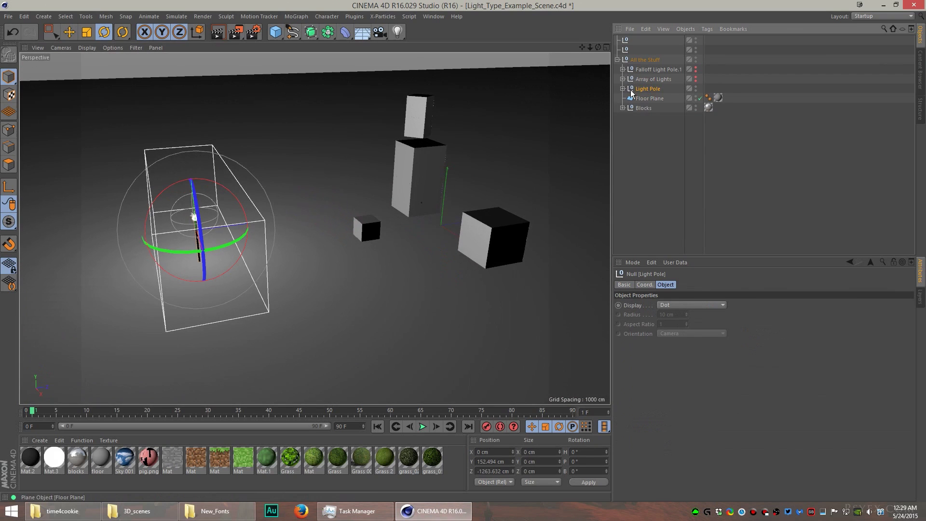
pyautogui.click(623, 88)
pyautogui.click(654, 117)
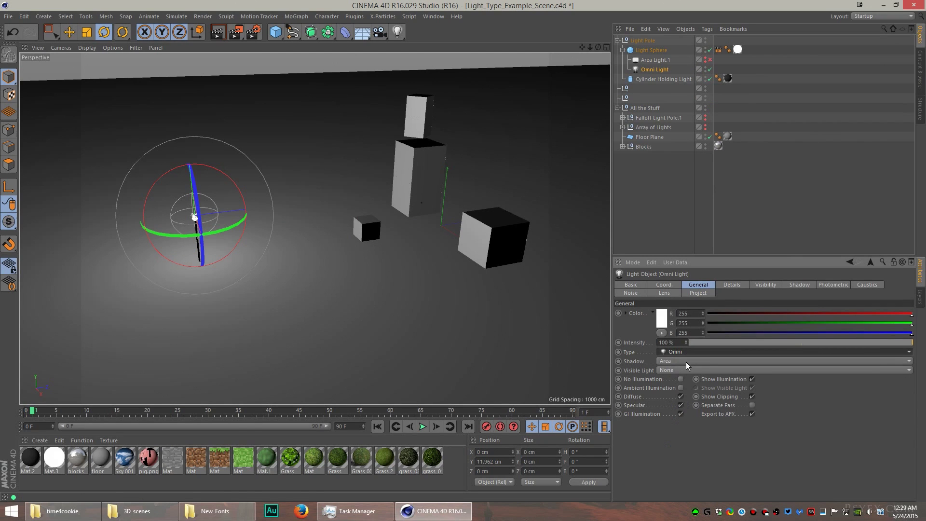
pyautogui.hotkey('ctrl', 'r')
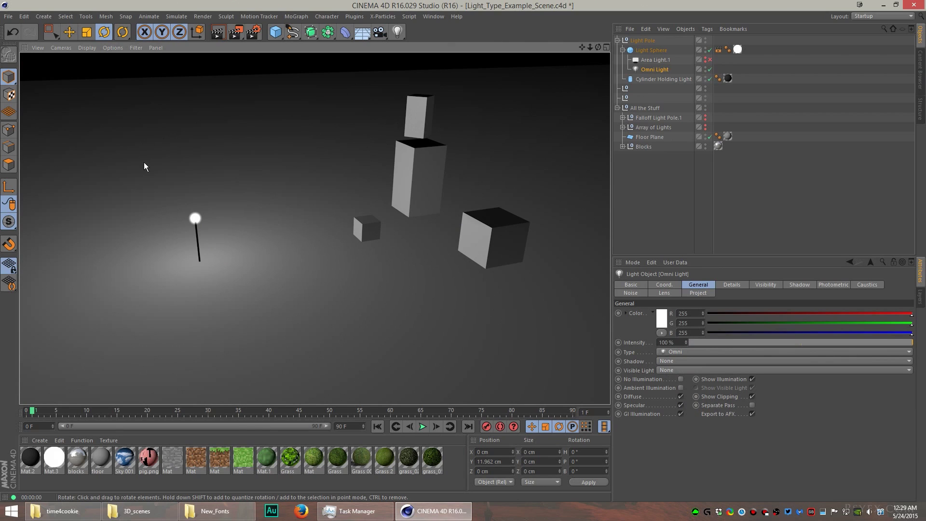
# - Set the Omni Light's shadow type to Area and render a viewport preview of the blocks
pyautogui.click(673, 362)
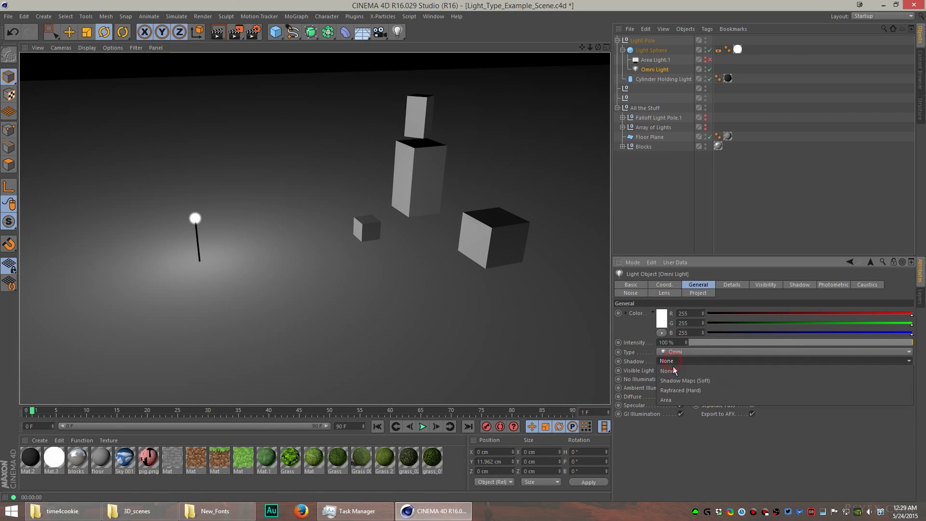
pyautogui.click(670, 400)
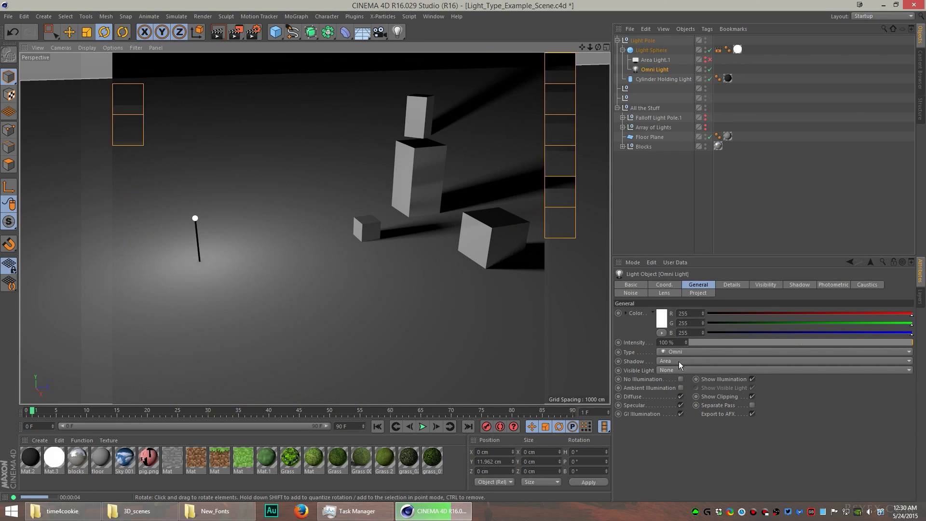
# - Try Shadow Maps (Soft) shadows on the Omni Light in a viewport render and return the shadow type to Area
pyautogui.click(799, 285)
pyautogui.click(691, 314)
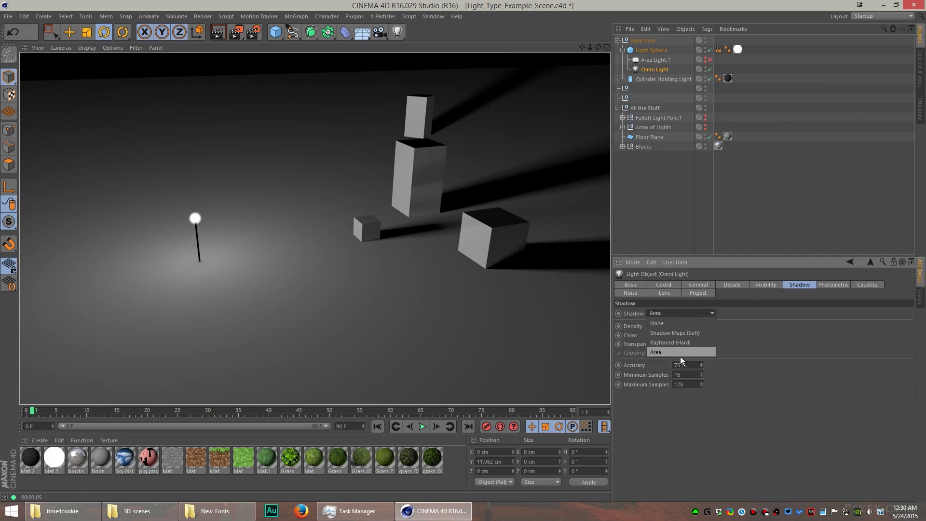
pyautogui.click(677, 334)
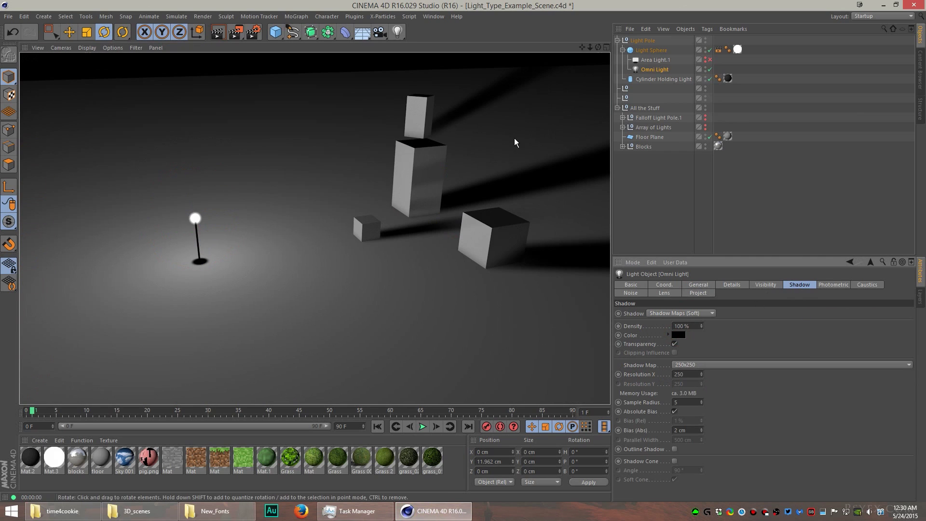
pyautogui.click(670, 314)
pyautogui.click(665, 352)
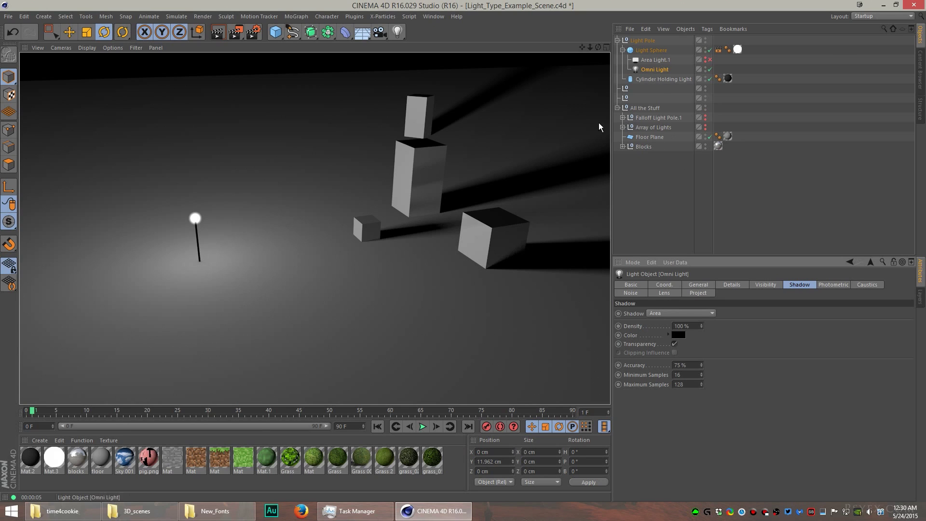
# - Enable Area Light.1 under the Light Sphere and disable the Omni Light
pyautogui.click(194, 219)
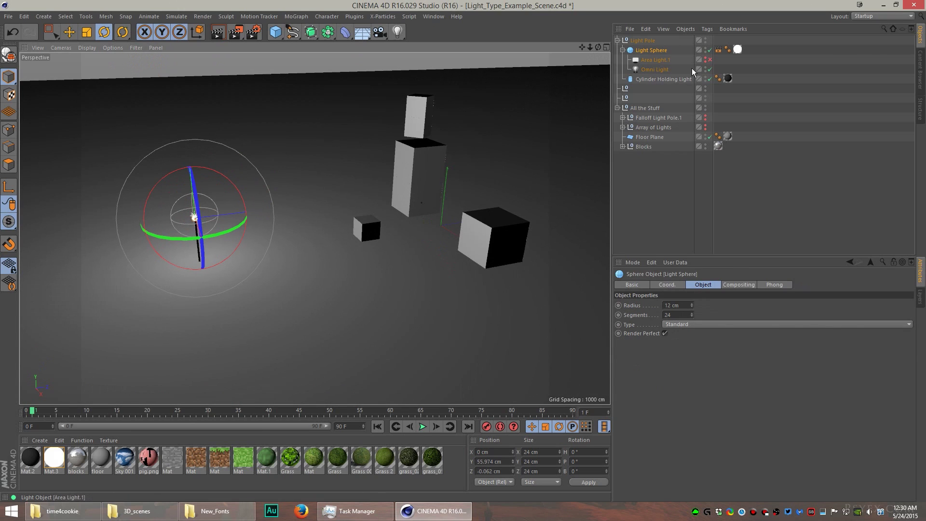
pyautogui.click(709, 60)
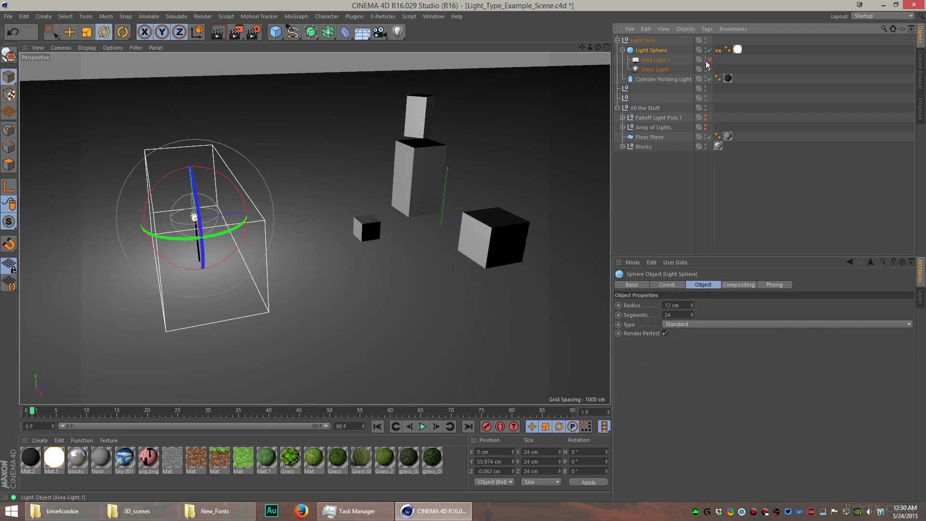
pyautogui.click(710, 68)
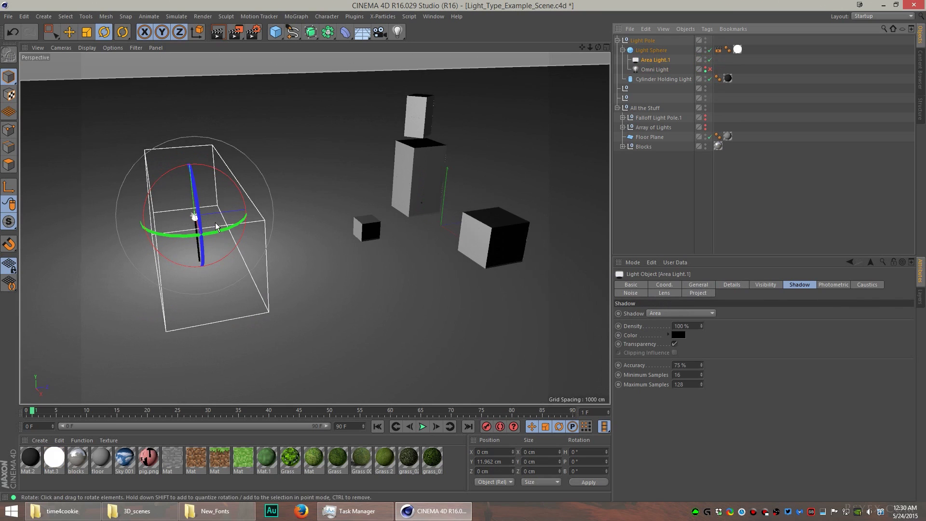
# - Examine the box outline of Area Light.1 around the light pole from several angles
pyautogui.keyDown('alt'); pyautogui.moveTo(215, 222); pyautogui.dragTo(285, 190); pyautogui.keyUp('alt')
pyautogui.keyDown('alt'); pyautogui.moveTo(285, 189); pyautogui.dragTo(322, 190, button='right'); pyautogui.keyUp('alt')
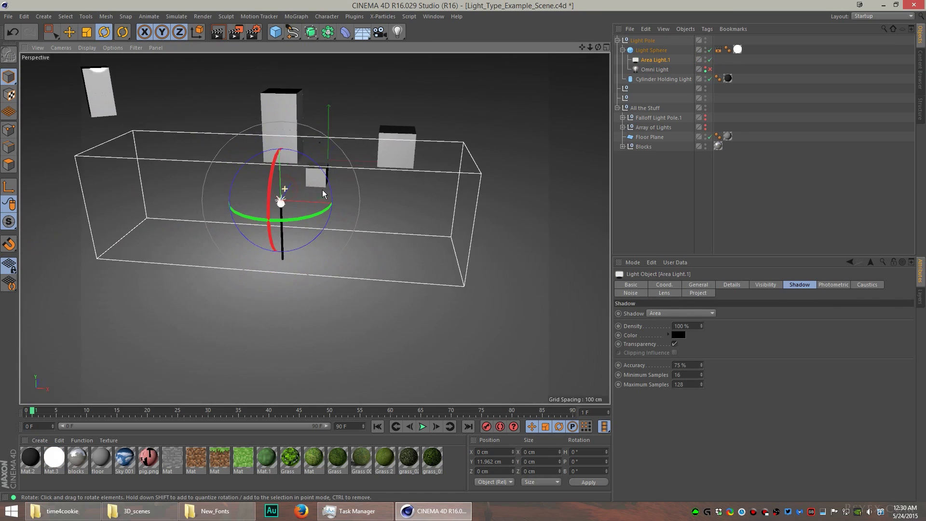
pyautogui.keyDown('alt'); pyautogui.moveTo(323, 190); pyautogui.dragTo(213, 171); pyautogui.keyUp('alt')
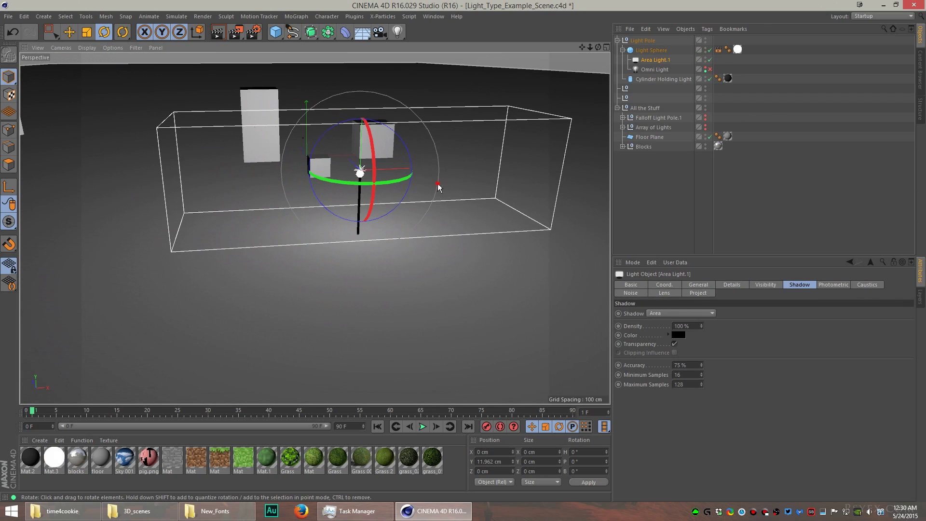
pyautogui.keyDown('alt'); pyautogui.moveTo(437, 184); pyautogui.dragTo(323, 135); pyautogui.keyUp('alt')
pyautogui.keyDown('alt'); pyautogui.moveTo(359, 110); pyautogui.dragTo(337, 170, button='middle'); pyautogui.keyUp('alt')
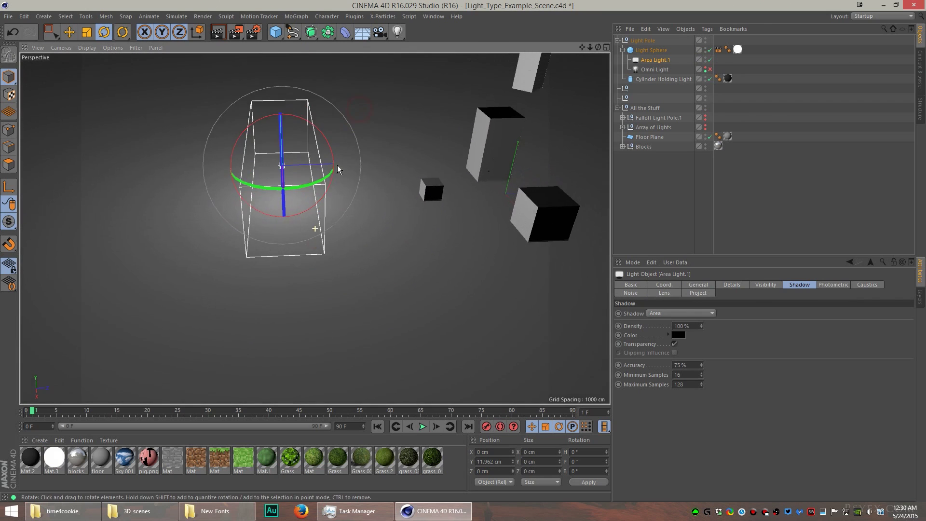
pyautogui.keyDown('alt'); pyautogui.moveTo(338, 169); pyautogui.dragTo(371, 179); pyautogui.keyUp('alt')
# - Review Area Light.1's general type and shadow settings and the available area shapes in its details
pyautogui.click(698, 284)
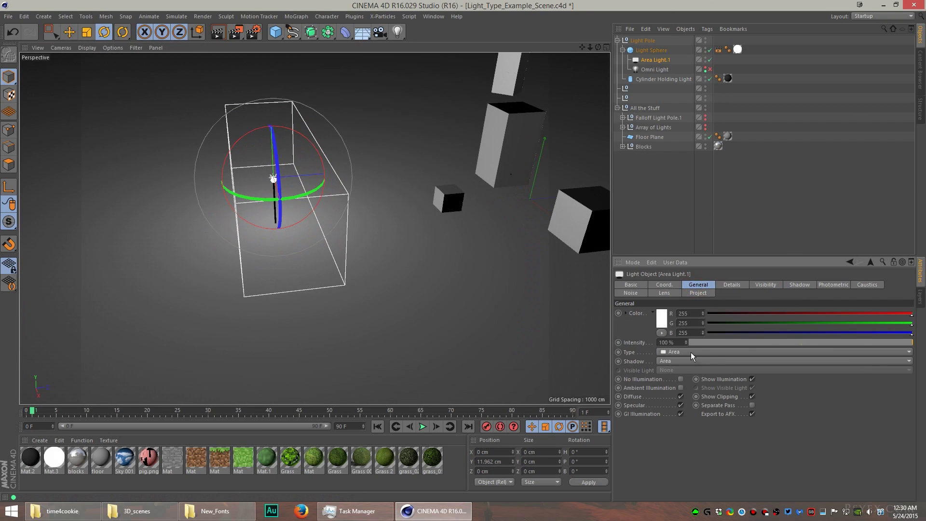
pyautogui.click(674, 361)
pyautogui.click(672, 353)
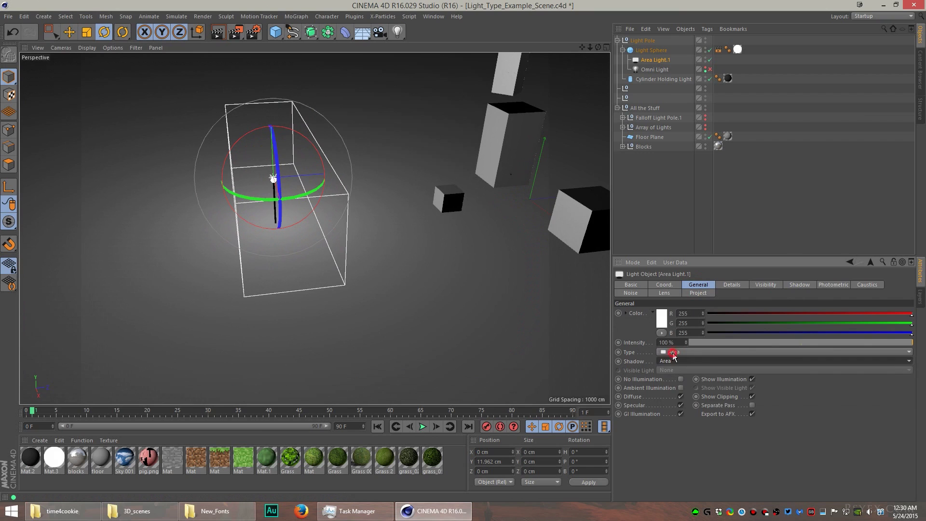
pyautogui.click(733, 285)
pyautogui.click(686, 366)
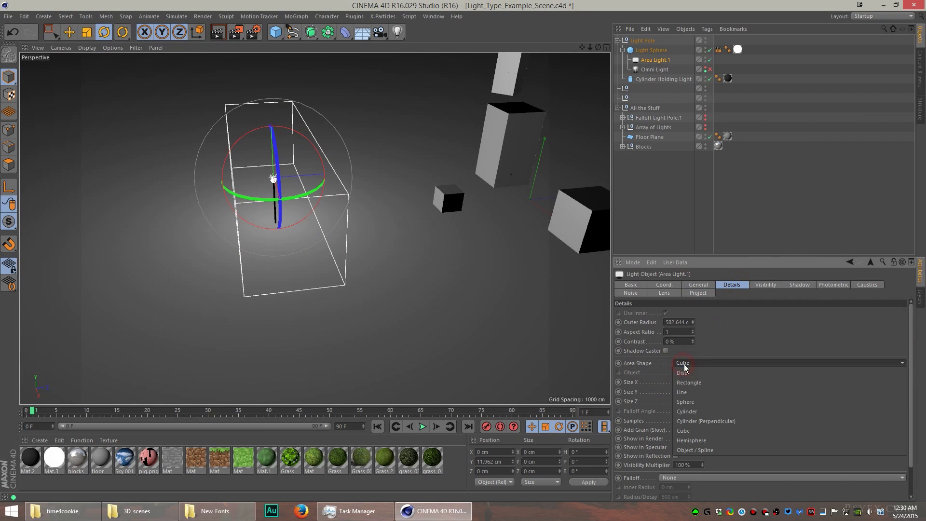
pyautogui.click(417, 216)
# - Render a viewport preview of the light pole and blocks lit by the cube-shaped area light
pyautogui.keyDown('alt'); pyautogui.moveTo(419, 216); pyautogui.dragTo(467, 214); pyautogui.keyUp('alt')
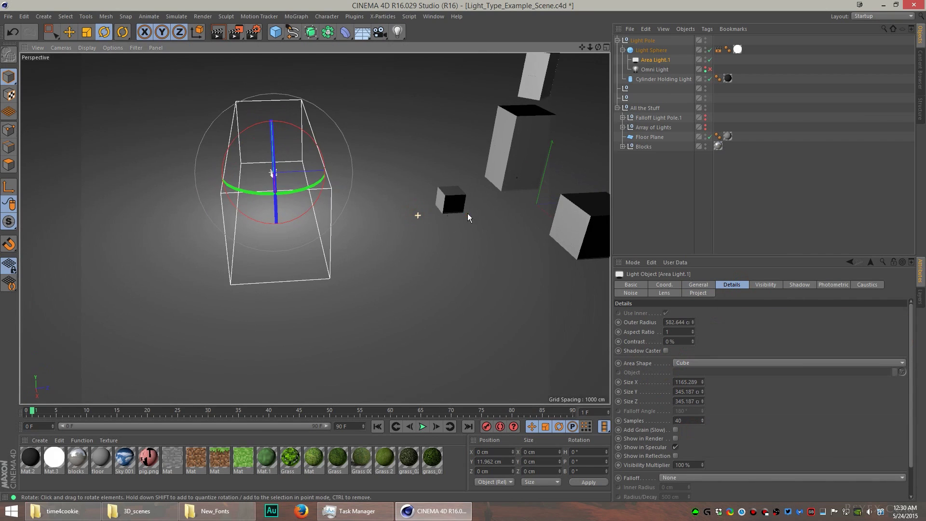
pyautogui.keyDown('alt'); pyautogui.moveTo(468, 214); pyautogui.dragTo(369, 195, button='middle'); pyautogui.keyUp('alt')
pyautogui.hotkey('ctrl', 'r')
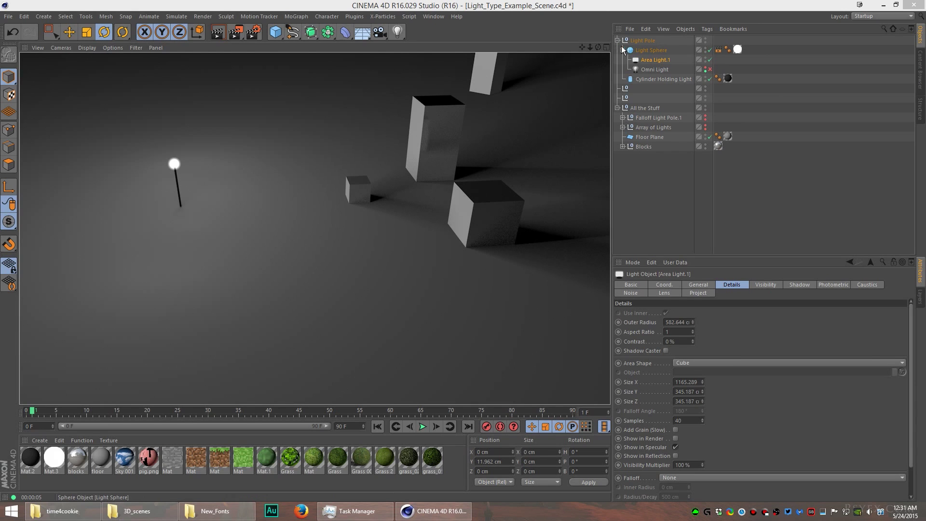
# - Hide the Light Pole group and show the Falloff Light Pole.1 group with its Light selected
pyautogui.keyDown('alt'); pyautogui.doubleClick(705, 41); pyautogui.keyUp('alt')
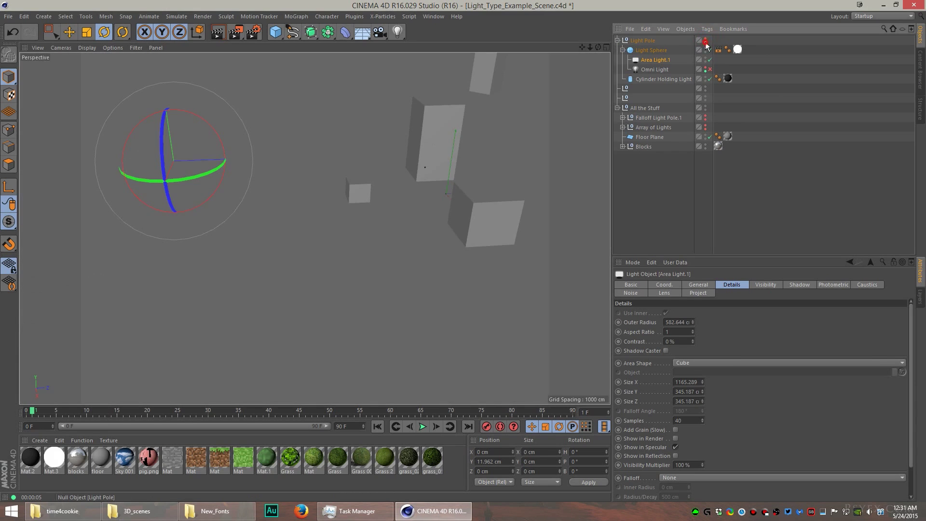
pyautogui.click(618, 41)
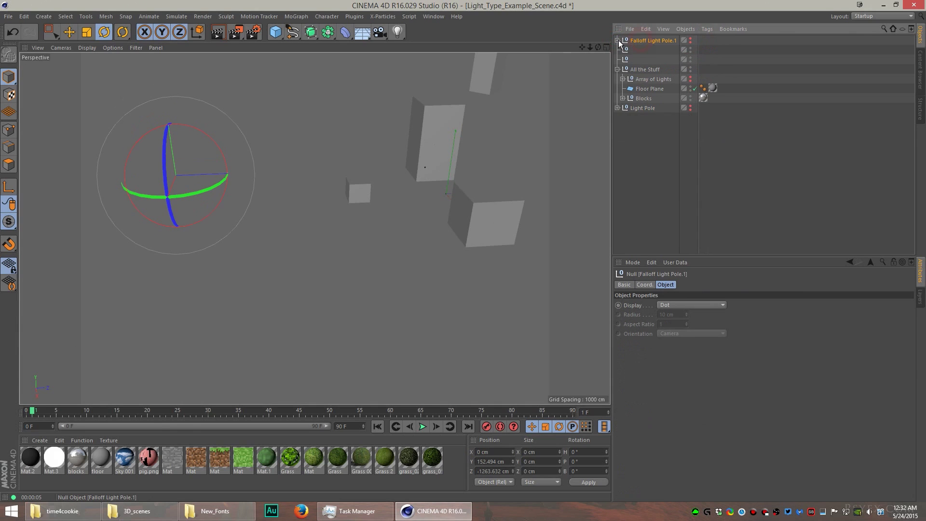
pyautogui.click(618, 40)
pyautogui.click(647, 59)
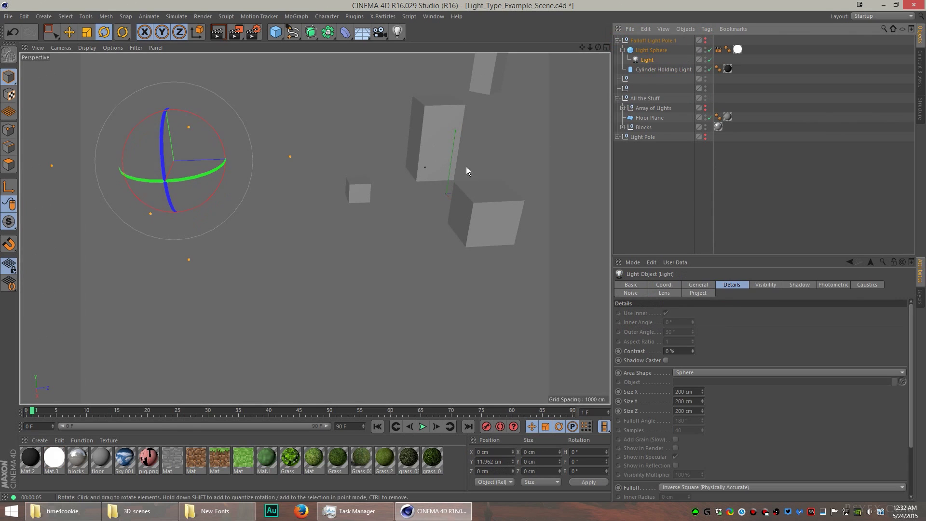
pyautogui.click(704, 41)
# - Render viewport previews of the falloff light pole and blocks, first close up and again from a wider view
pyautogui.scroll(5, 244, 157)
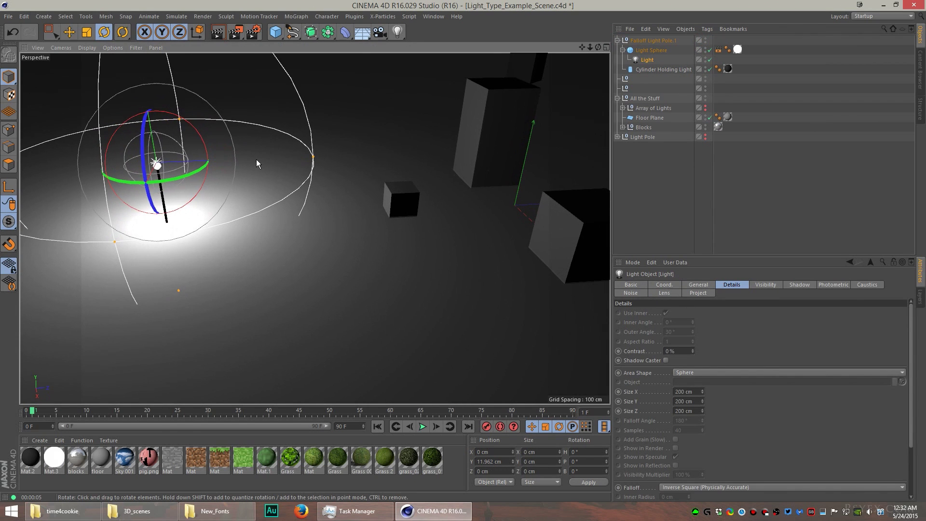
pyautogui.hotkey('ctrl', 'r')
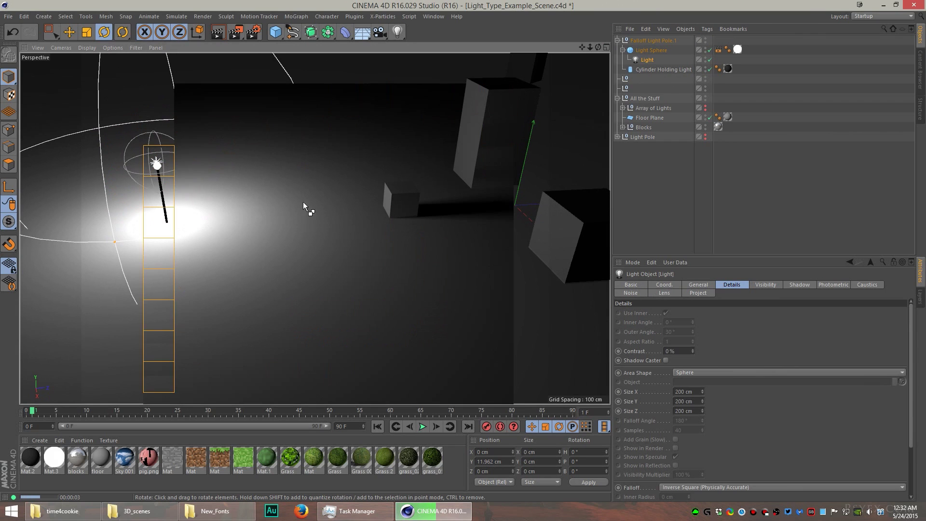
pyautogui.keyDown('alt'); pyautogui.moveTo(384, 184); pyautogui.dragTo(341, 188); pyautogui.keyUp('alt')
pyautogui.hotkey('ctrl', 'r')
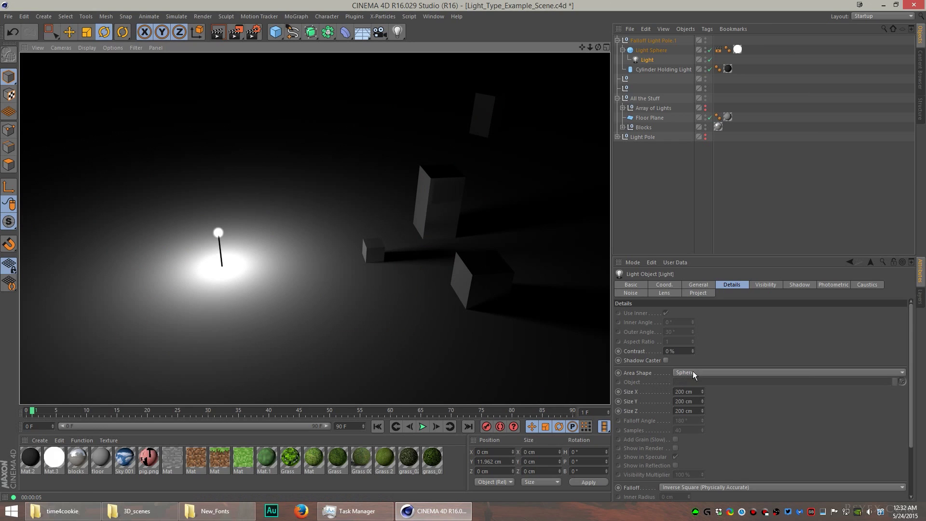
# - Review the falloff light's general type and shadow settings and the falloff options in its details
pyautogui.scroll(-3, 734, 449)
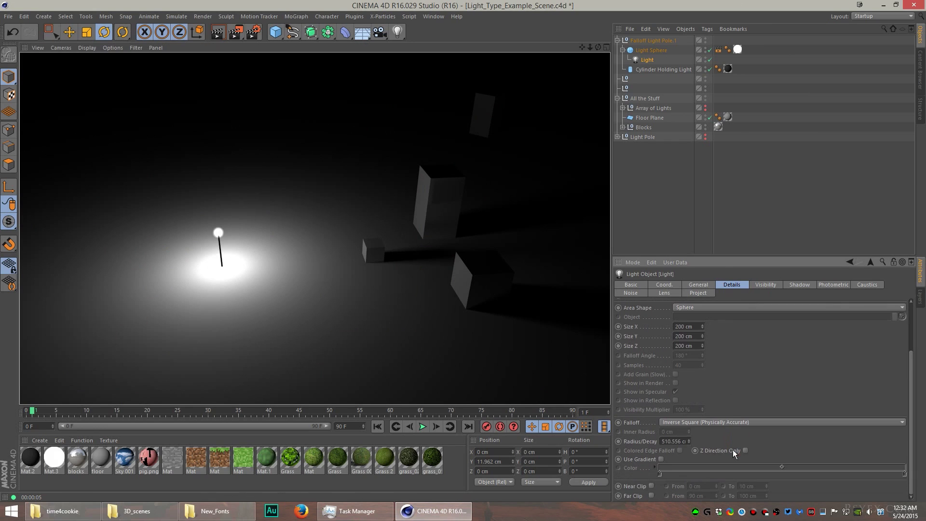
pyautogui.click(699, 285)
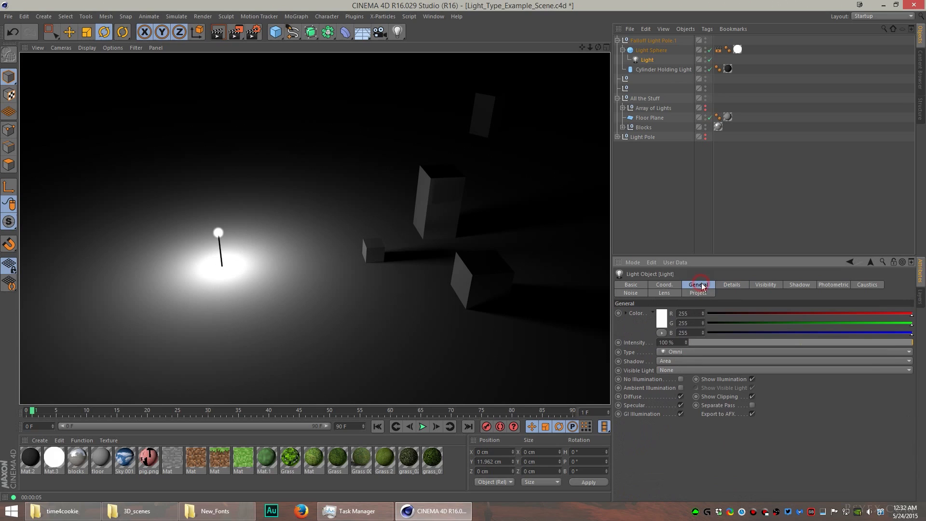
pyautogui.click(731, 285)
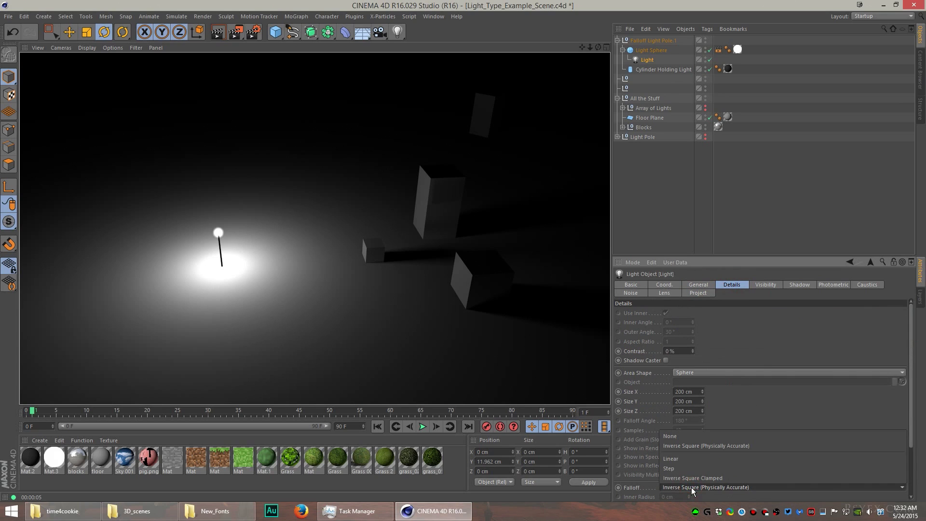
# - Reduce the falloff light's Radius/Decay to 241.556 cm and render a viewport preview of the light pole and blocks
pyautogui.scroll(-3, 782, 441)
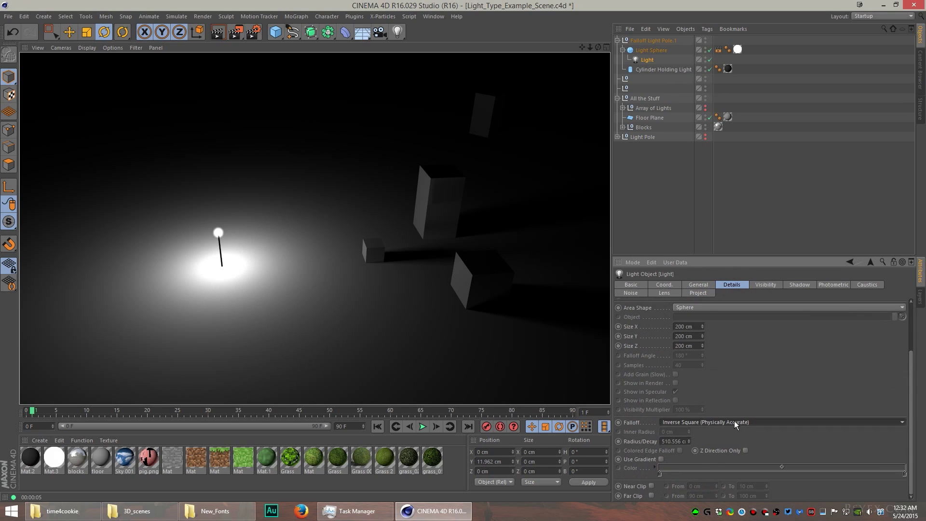
pyautogui.moveTo(688, 440); pyautogui.dragTo(681, 434)
pyautogui.hotkey('ctrl', 'r')
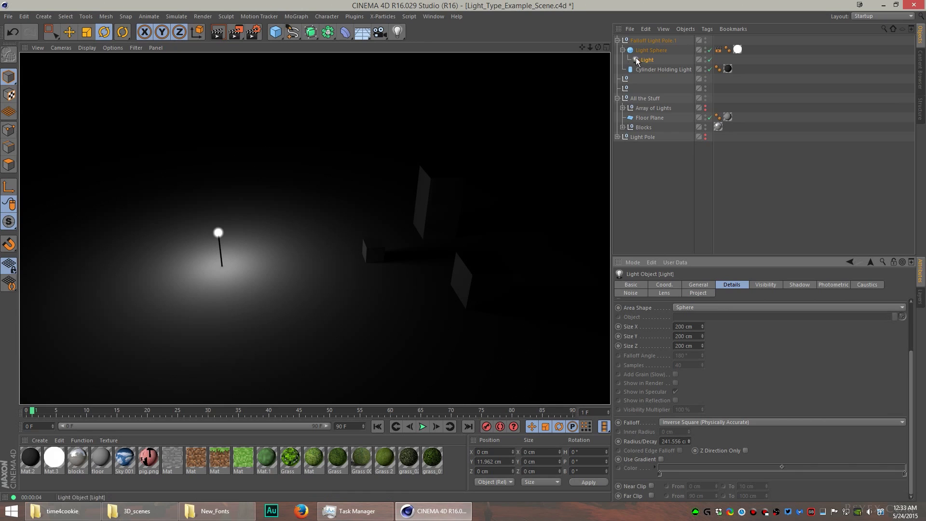
# - Hide the Falloff Light Pole.1 group, move Array of Lights to the top of the object hierarchy and make it visible
pyautogui.click(618, 41)
pyautogui.click(691, 41)
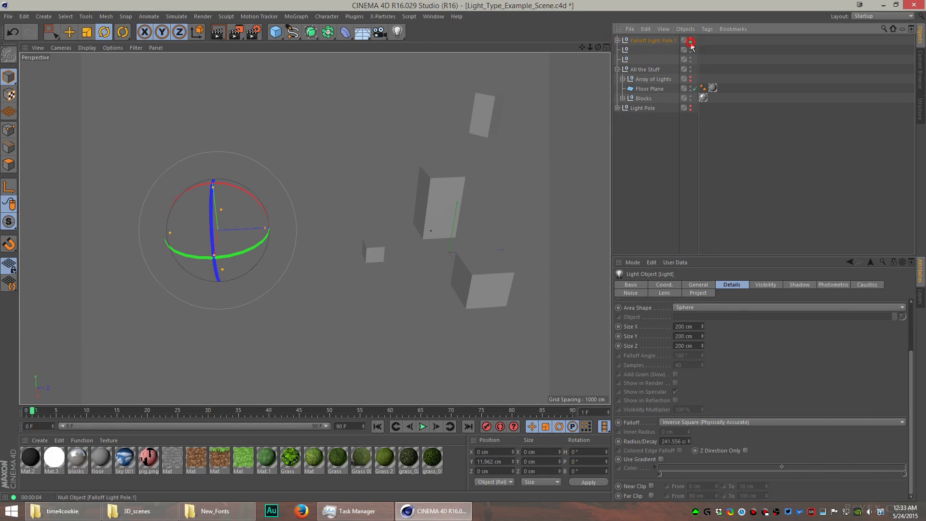
pyautogui.click(642, 108)
pyautogui.moveTo(642, 79); pyautogui.dragTo(646, 38)
pyautogui.click(690, 42)
pyautogui.click(690, 39)
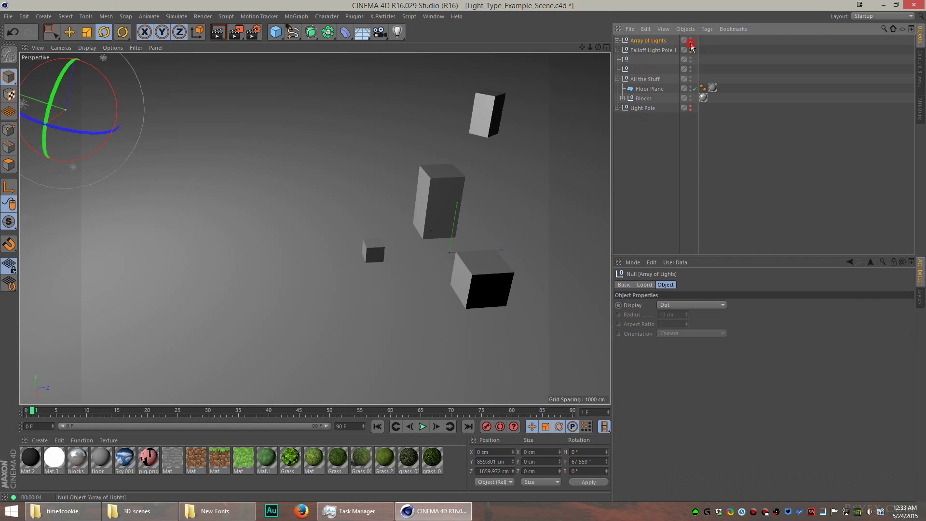
# - Render a viewport preview of the blocks lit by the Array of Lights from a rotated view
pyautogui.scroll(-3, 252, 163)
pyautogui.keyDown('alt'); pyautogui.moveTo(252, 163); pyautogui.dragTo(321, 174); pyautogui.keyUp('alt')
pyautogui.keyDown('alt'); pyautogui.moveTo(319, 163); pyautogui.dragTo(346, 161, button='right'); pyautogui.keyUp('alt')
pyautogui.hotkey('ctrl', 'r')
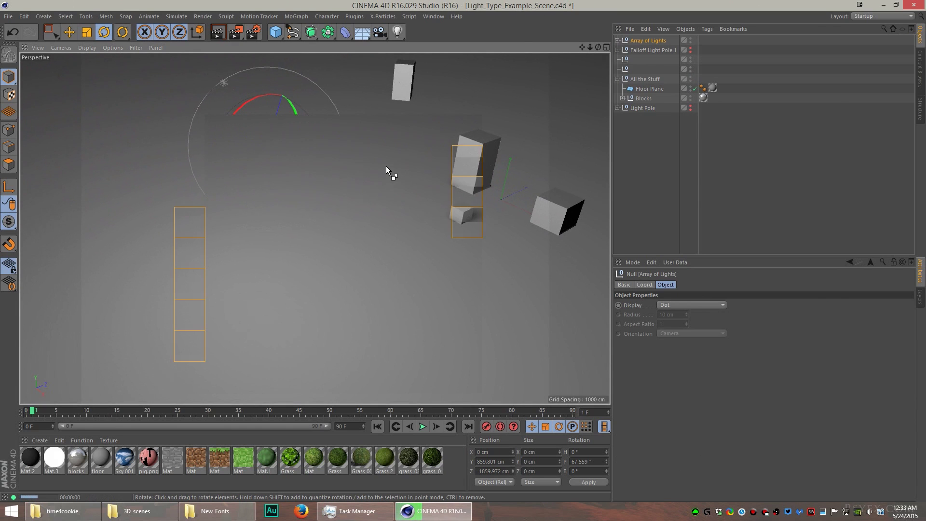
# - Expand the Array of Lights group and review the Array's object properties and its child Light's details
pyautogui.click(616, 40)
pyautogui.keyDown('alt'); pyautogui.moveTo(510, 199); pyautogui.dragTo(513, 99); pyautogui.keyUp('alt')
pyautogui.click(642, 50)
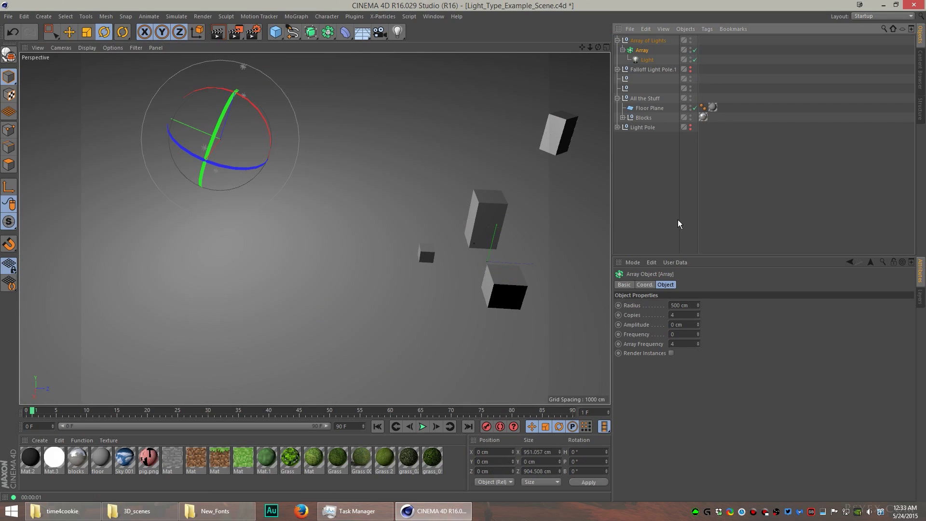
pyautogui.click(647, 60)
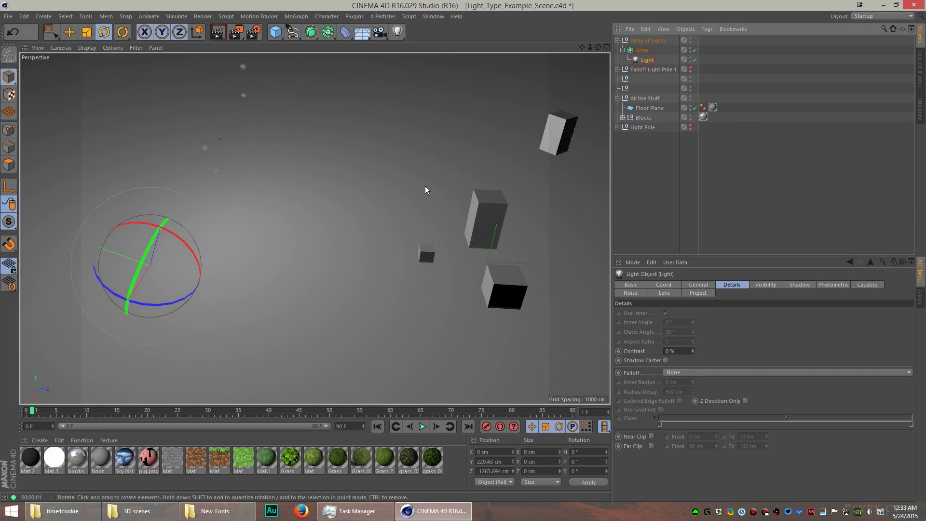
pyautogui.keyDown('alt'); pyautogui.moveTo(426, 190); pyautogui.dragTo(422, 163); pyautogui.keyUp('alt')
pyautogui.click(642, 50)
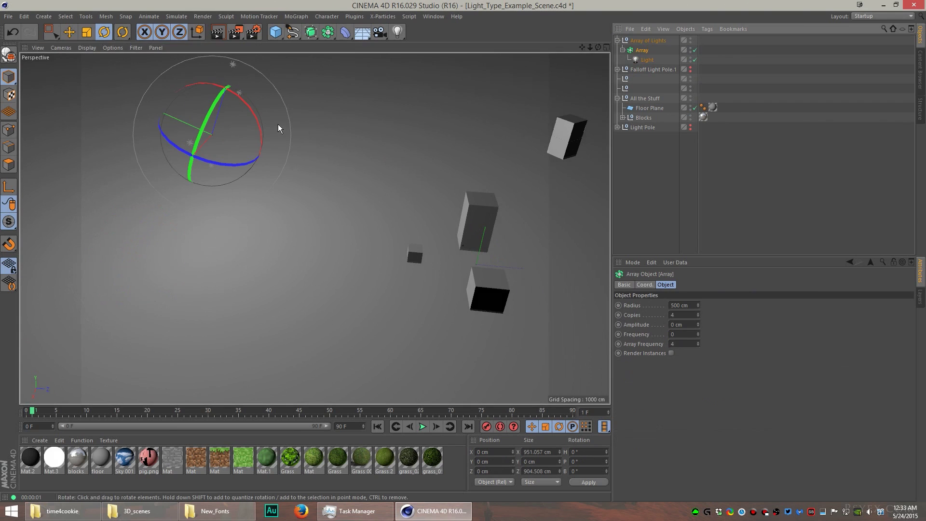
# - Inspect the arrayed lights up close, and render a wider viewport preview of the blocks and their shadows
pyautogui.keyDown('alt'); pyautogui.moveTo(229, 109); pyautogui.dragTo(254, 111); pyautogui.keyUp('alt')
pyautogui.keyDown('alt'); pyautogui.moveTo(253, 111); pyautogui.dragTo(270, 126, button='right'); pyautogui.keyUp('alt')
pyautogui.keyDown('alt'); pyautogui.moveTo(280, 134); pyautogui.dragTo(311, 163); pyautogui.keyUp('alt')
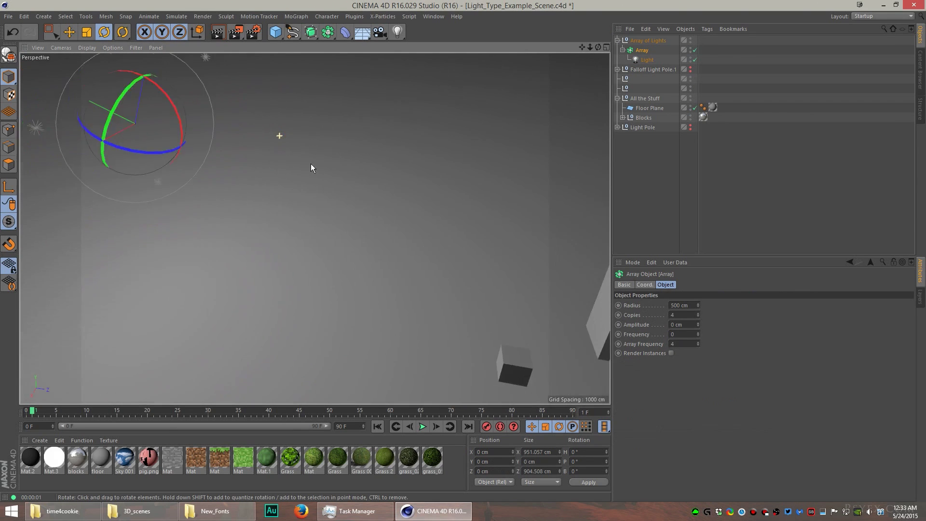
pyautogui.keyDown('alt'); pyautogui.moveTo(427, 233); pyautogui.dragTo(378, 227, button='right'); pyautogui.keyUp('alt')
pyautogui.keyDown('alt'); pyautogui.moveTo(378, 231); pyautogui.dragTo(417, 212); pyautogui.keyUp('alt')
pyautogui.hotkey('ctrl', 'r')
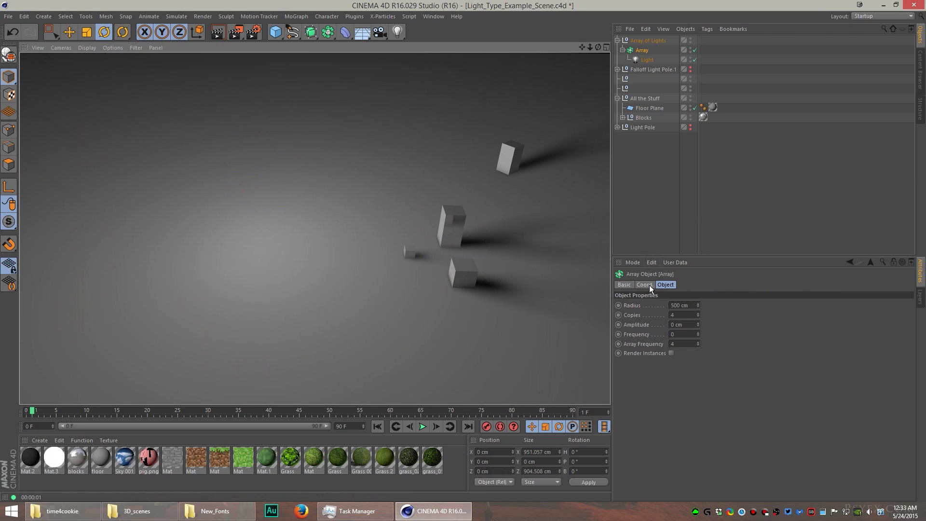
# - Change the array's child Light from soft shadow maps to Area shadows and render a viewport preview
pyautogui.click(647, 60)
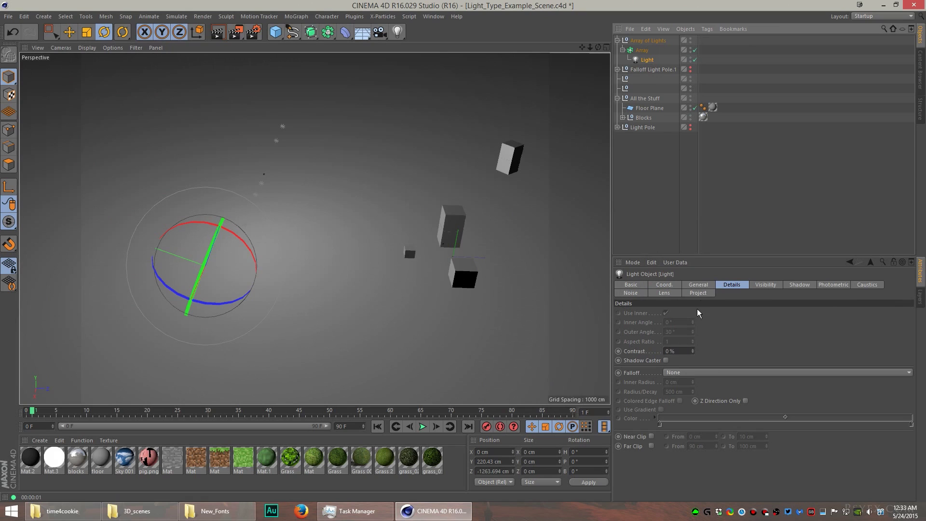
pyautogui.click(699, 285)
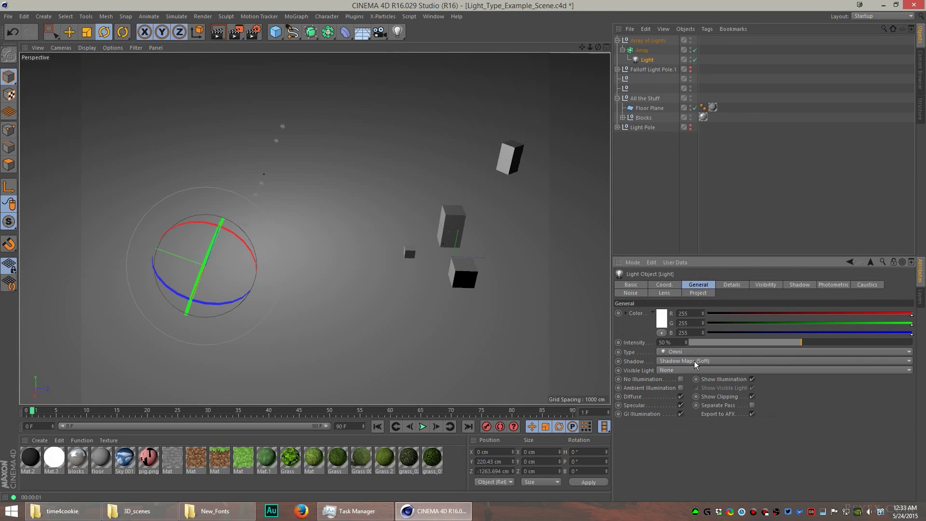
pyautogui.click(693, 361)
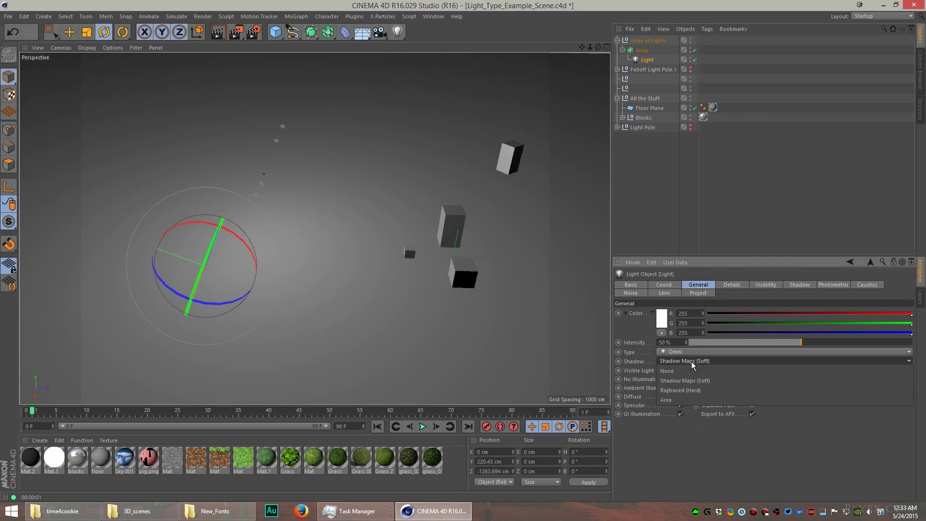
pyautogui.click(666, 400)
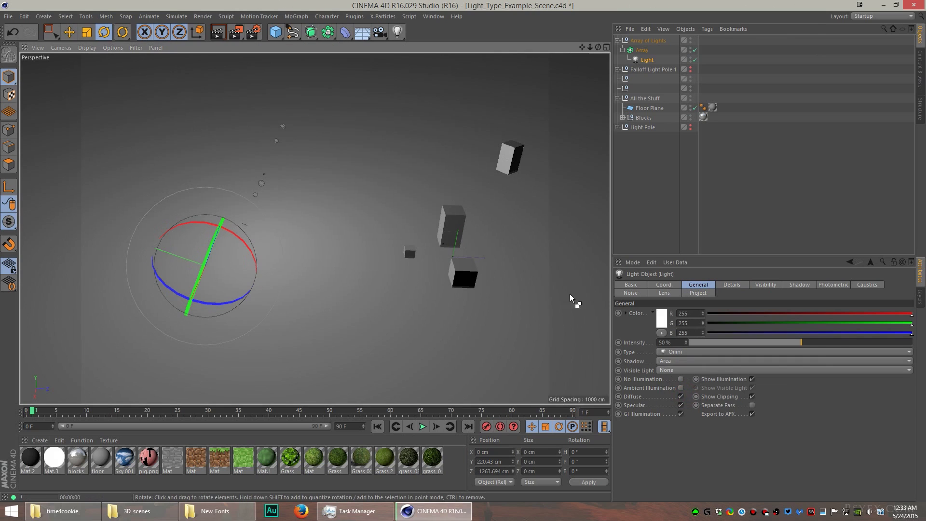
pyautogui.hotkey('ctrl', 'r')
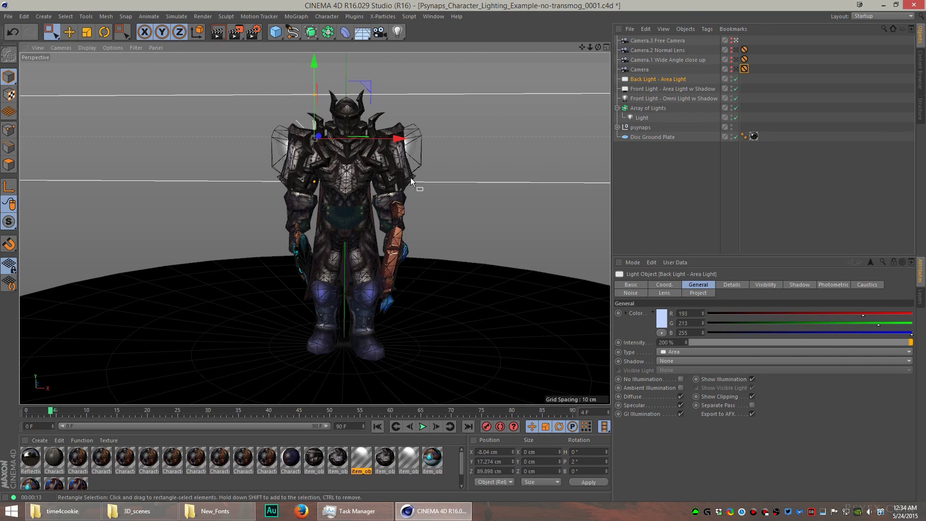
# - Examine the armored character's head and upper body up close in the character lighting example scene
pyautogui.scroll(2, 372, 165)
pyautogui.keyDown('alt'); pyautogui.moveTo(372, 165); pyautogui.dragTo(405, 166, button='right'); pyautogui.keyUp('alt')
pyautogui.keyDown('alt'); pyautogui.moveTo(338, 154); pyautogui.dragTo(337, 193, button='middle'); pyautogui.keyUp('alt')
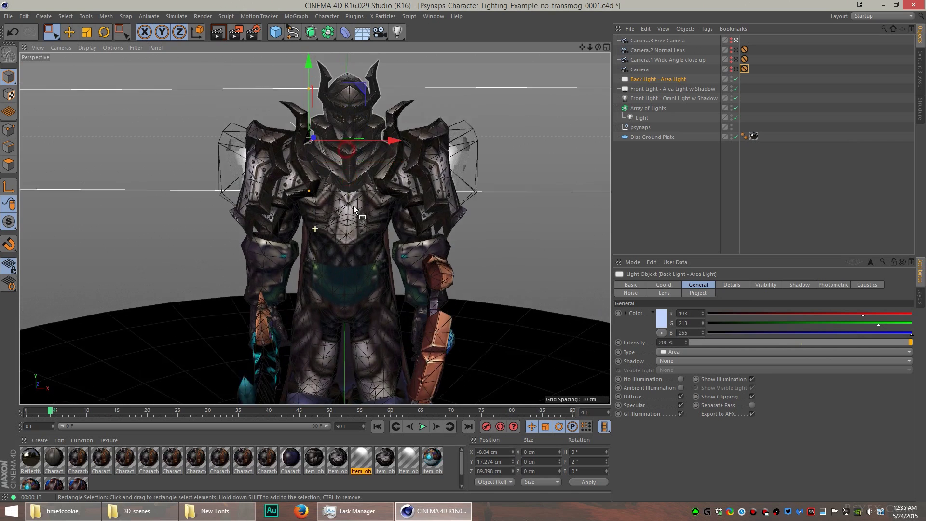
pyautogui.moveTo(337, 197)
pyautogui.keyDown('alt'); pyautogui.mouseDown()
pyautogui.moveTo(395, 193)
pyautogui.moveTo(311, 190)
pyautogui.mouseUp(); pyautogui.keyUp('alt')
pyautogui.scroll(3, 367, 185)
pyautogui.scroll(-5, 311, 190)
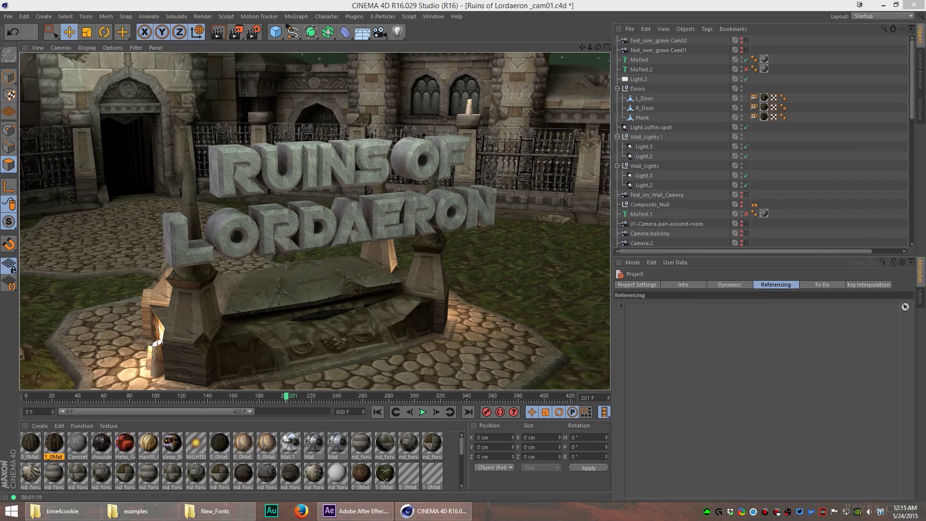